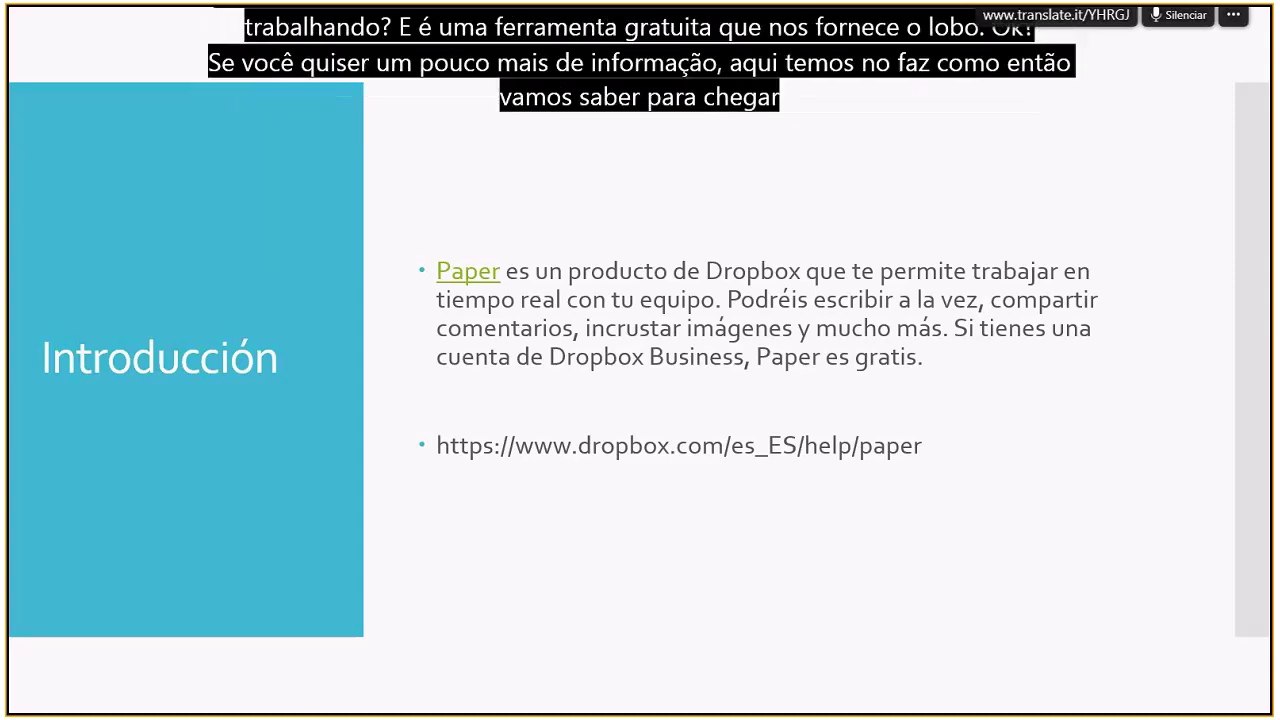
# Switch from the presentation to Dropbox in the browser and review the shared folders, files, links and the file requests page
pyautogui.press('Right')
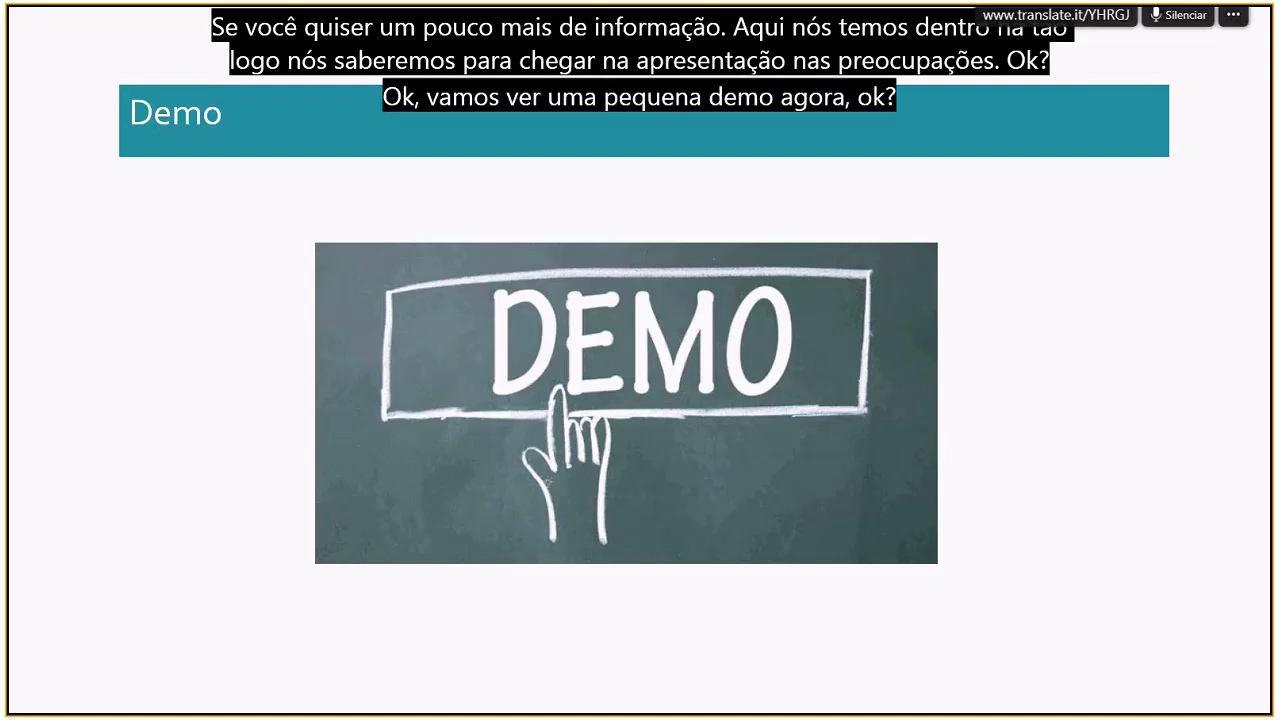
pyautogui.hotkey('alt', 'Tab')
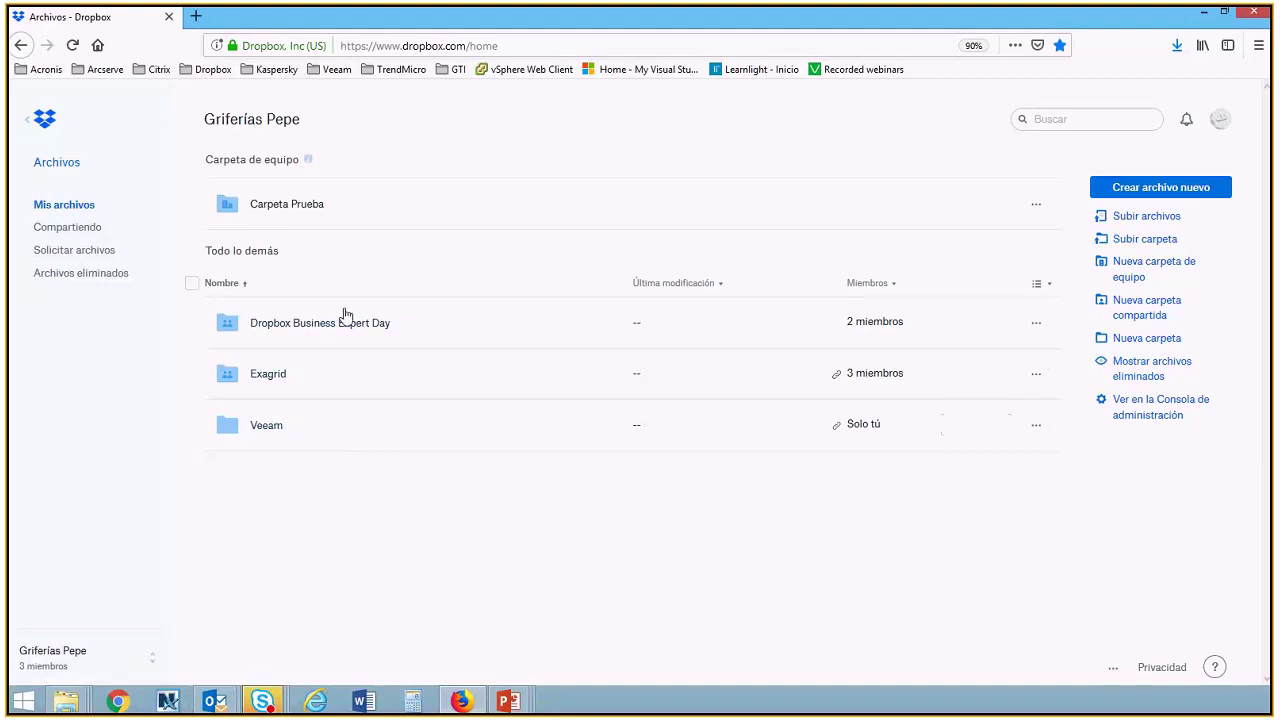
pyautogui.click(97, 229)
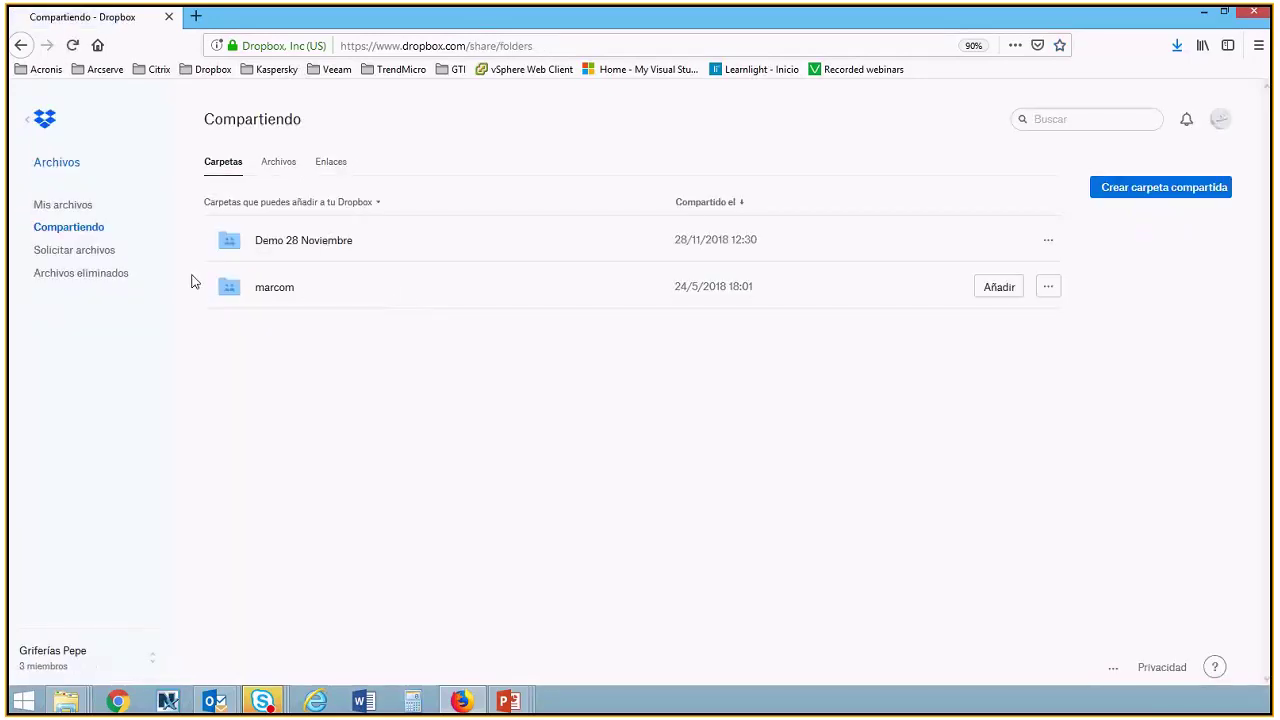
pyautogui.click(279, 170)
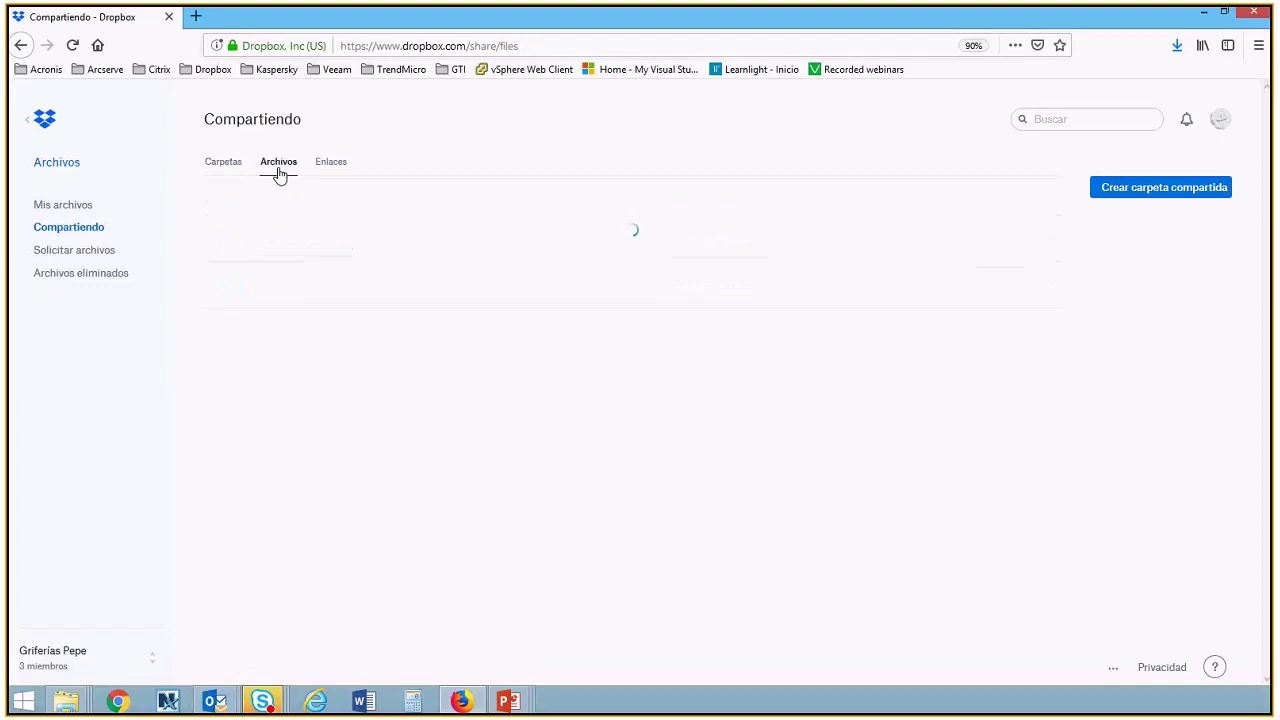
pyautogui.click(332, 163)
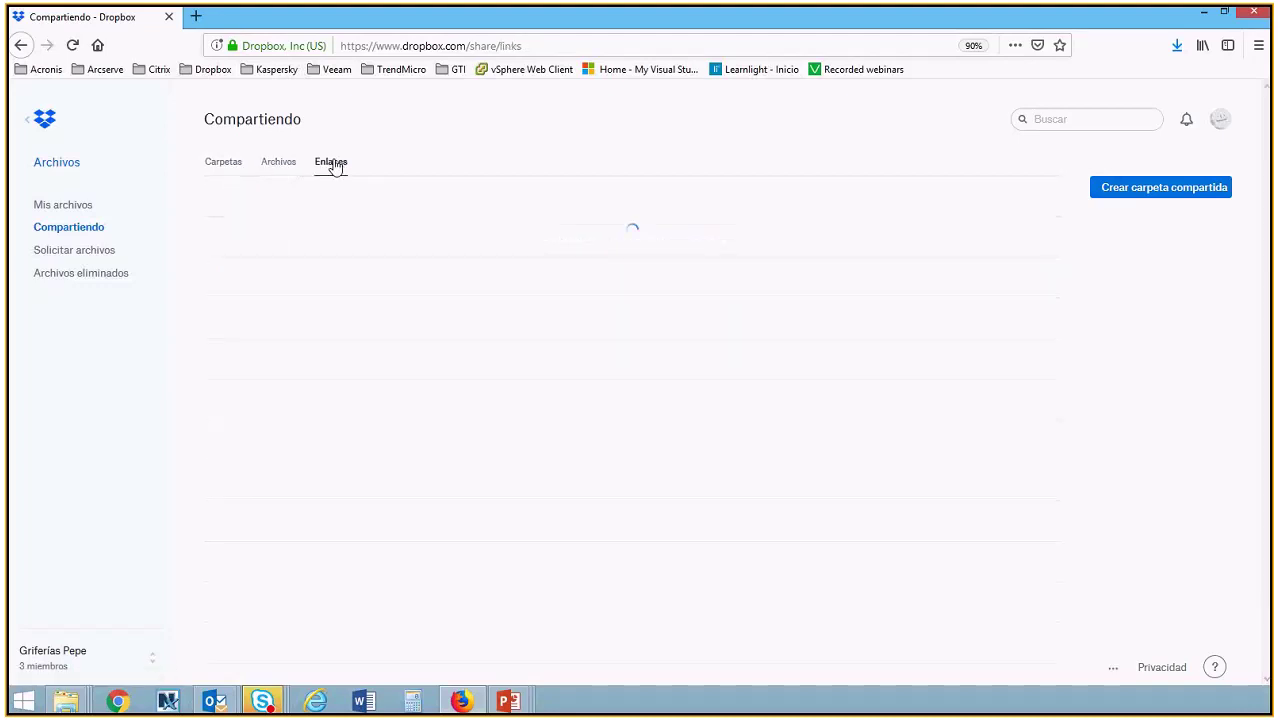
pyautogui.click(50, 258)
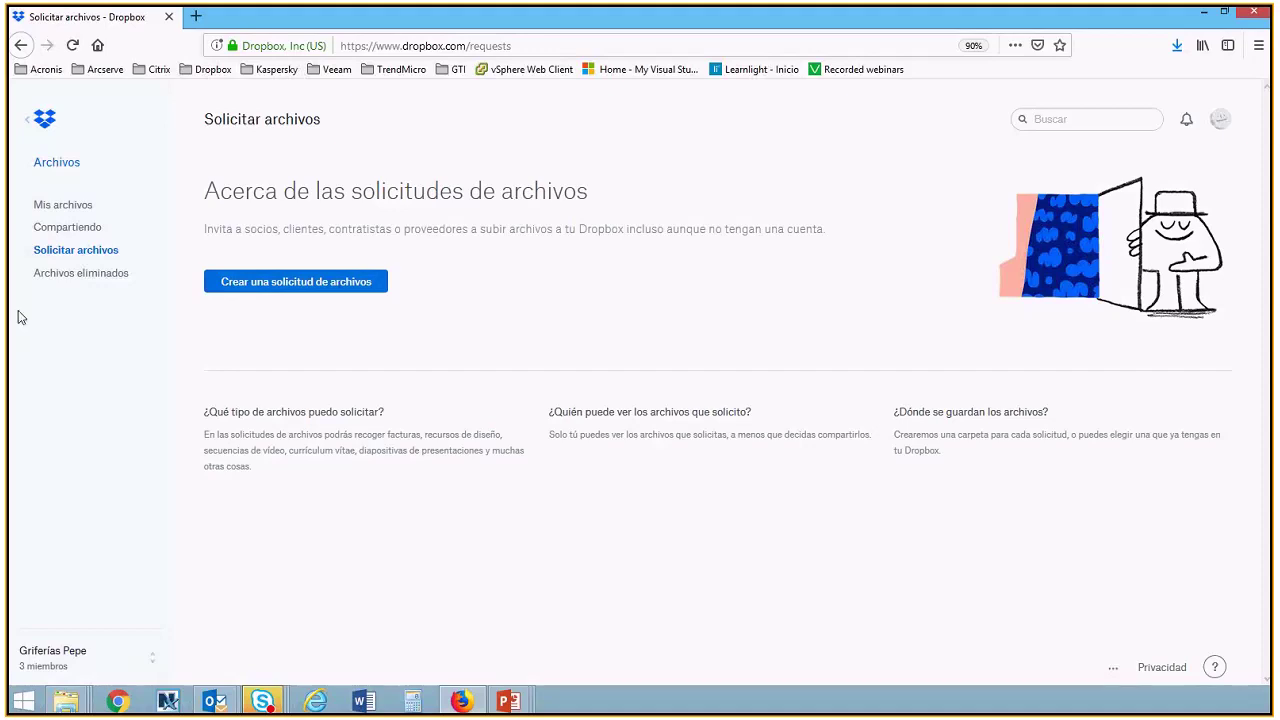
# Open the deleted files list and filter it to items deleted from 1/2/2019 onward
pyautogui.click(60, 277)
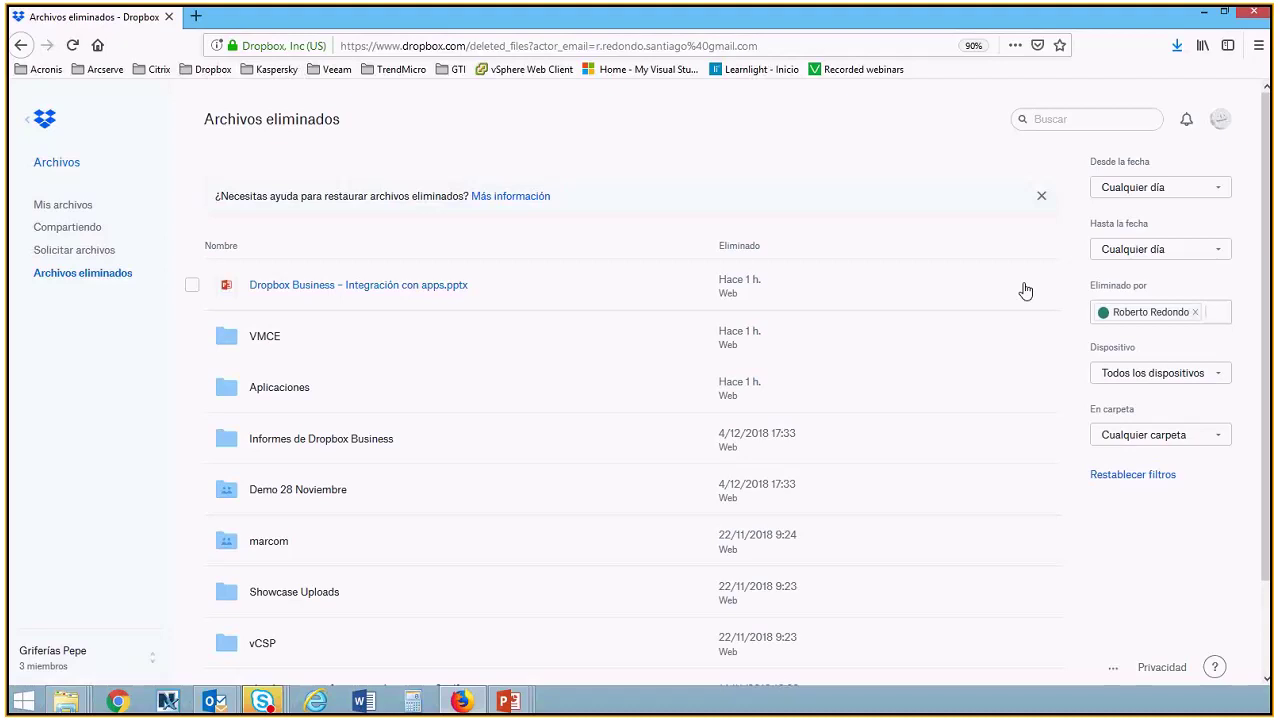
pyautogui.click(1162, 190)
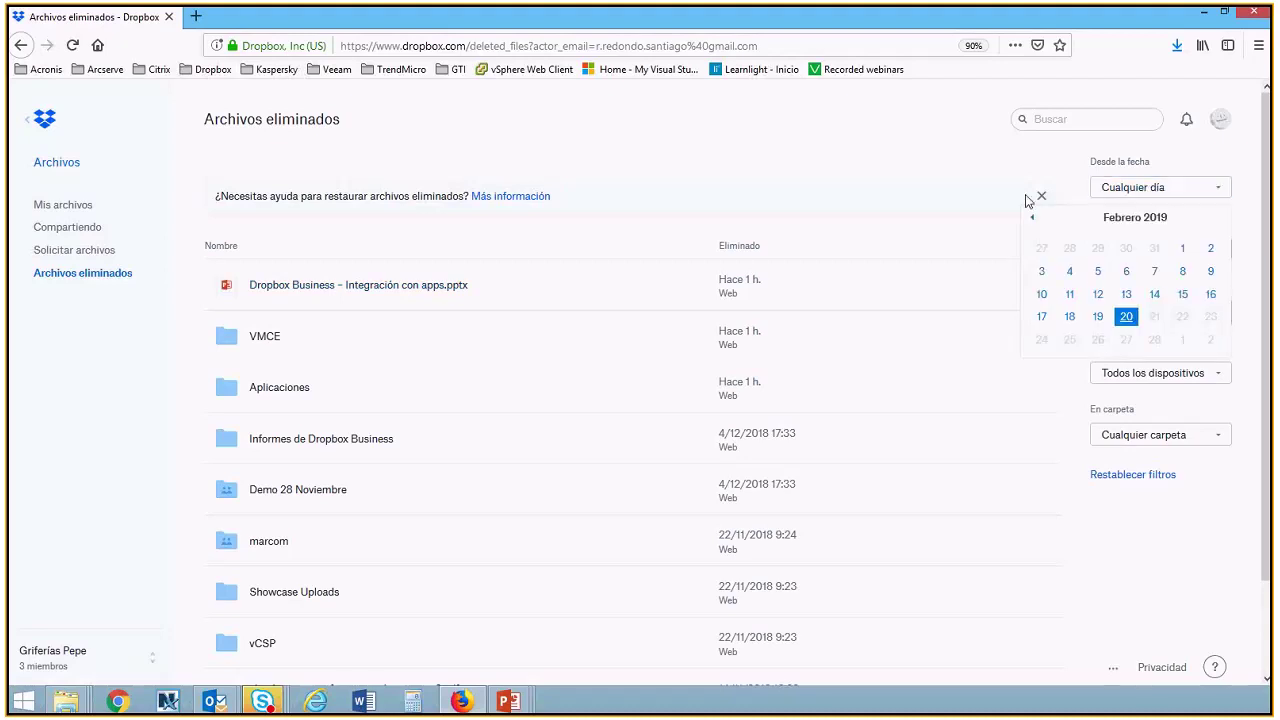
pyautogui.click(1182, 250)
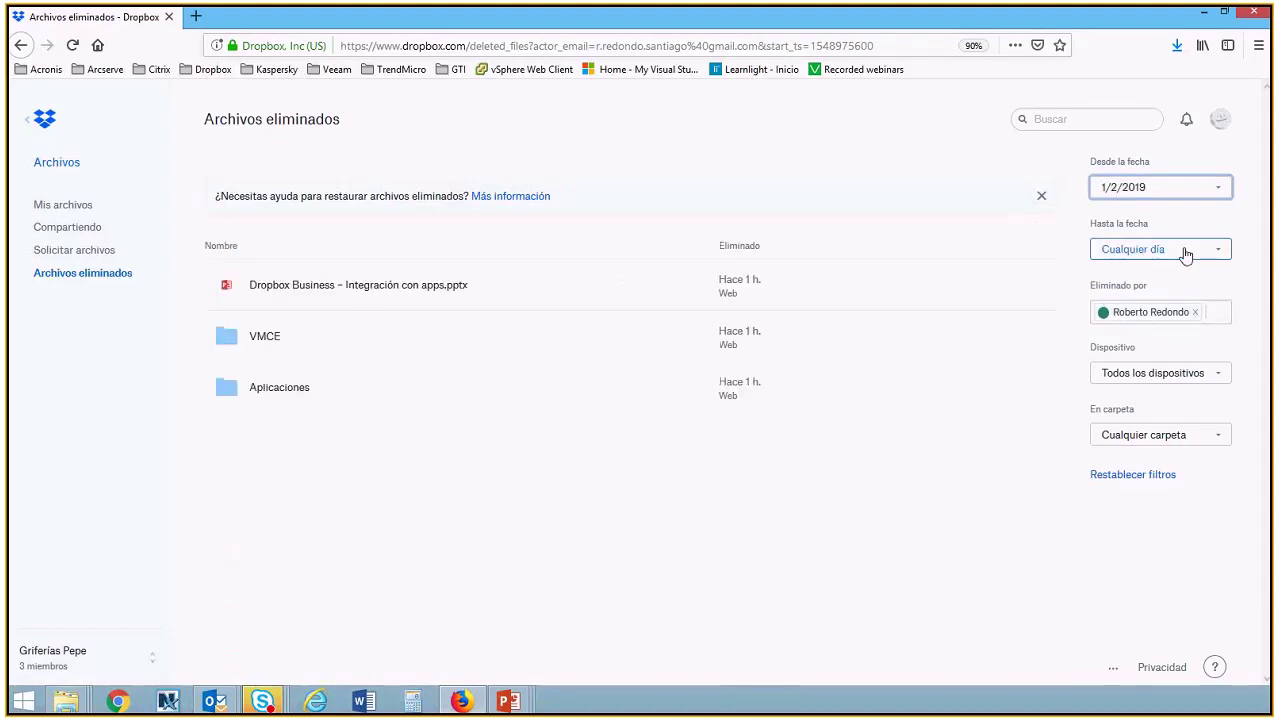
pyautogui.click(1185, 252)
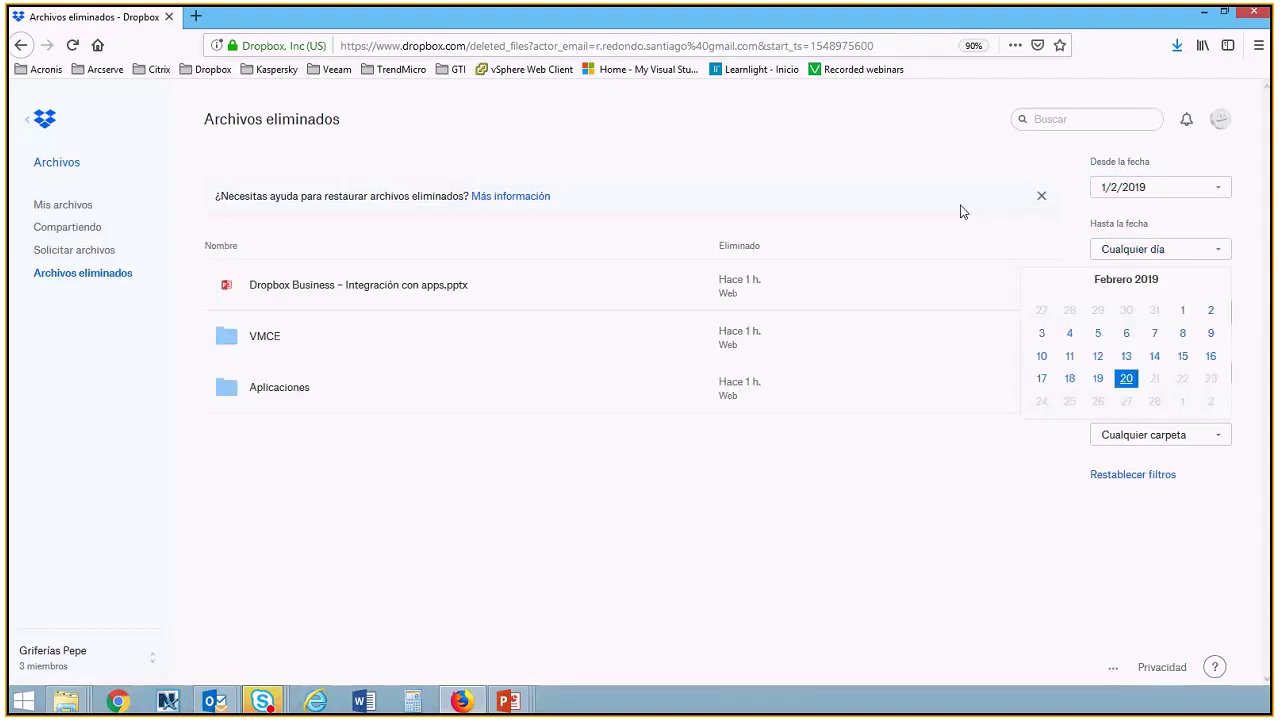
pyautogui.press('Escape')
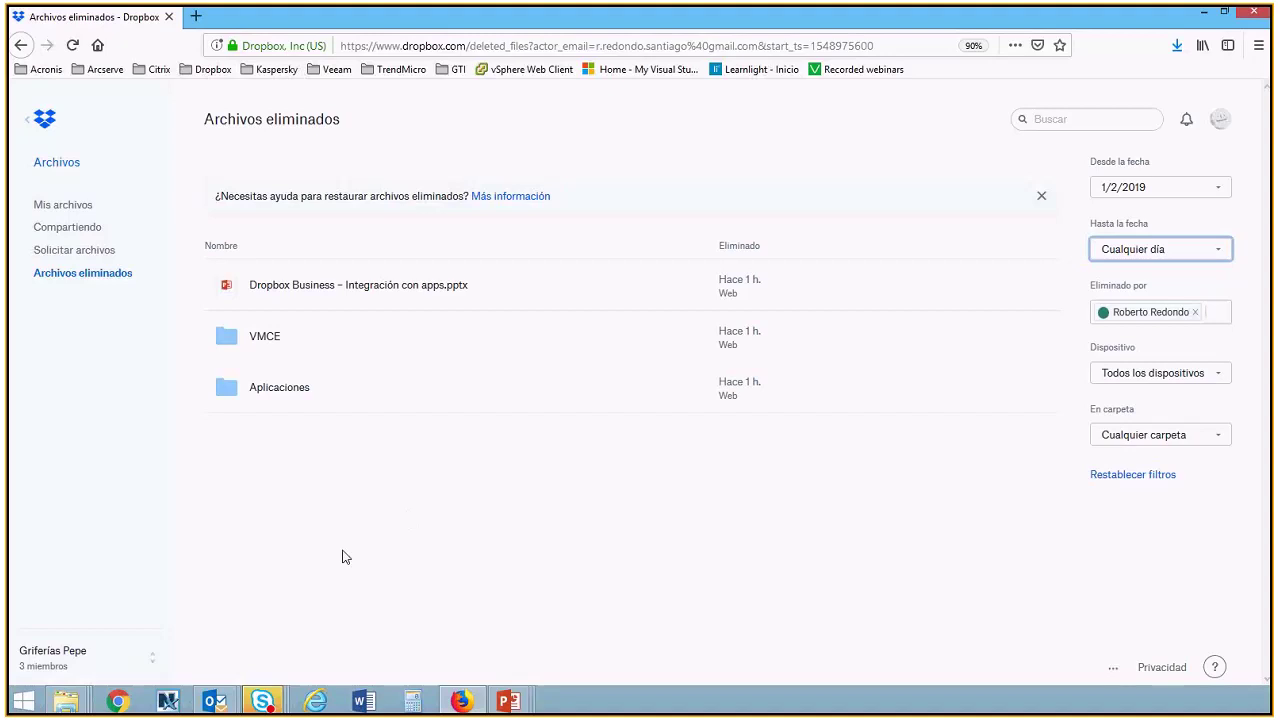
# View the setup page for adding a personal Dropbox and show the available accounts again
pyautogui.click(127, 654)
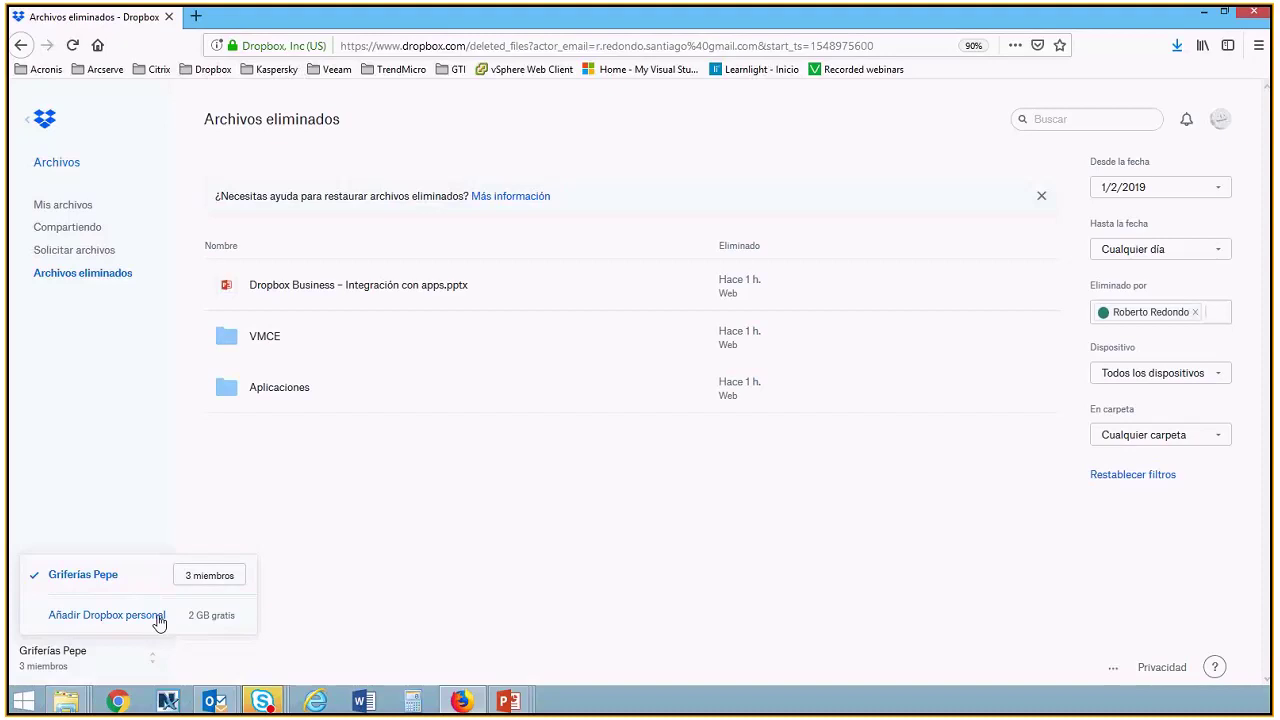
pyautogui.click(157, 616)
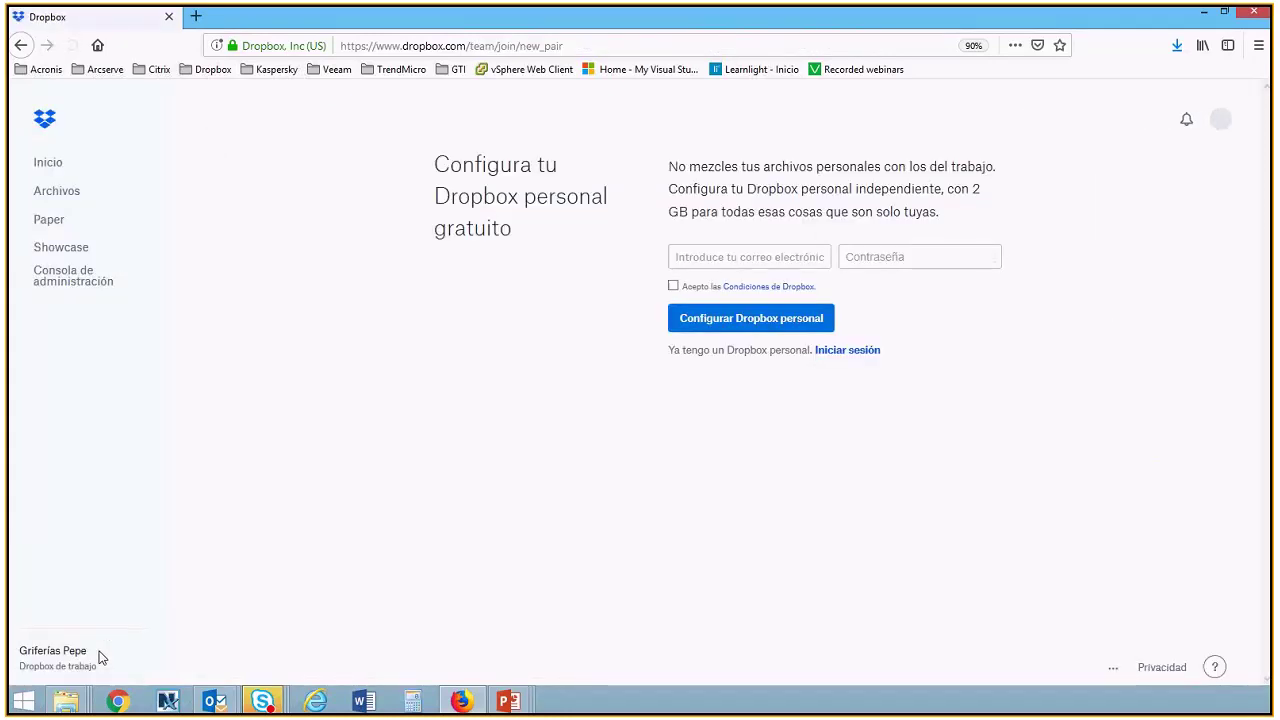
pyautogui.click(100, 657)
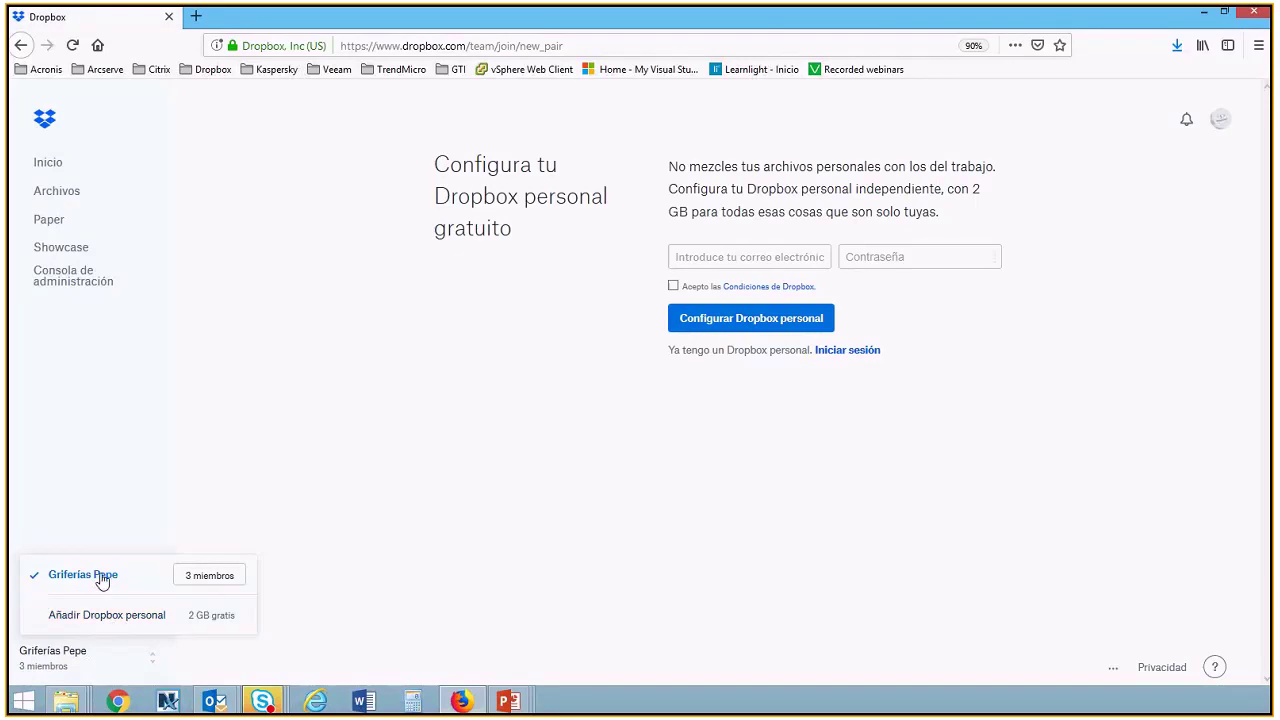
# Open the admin console's overview dashboard and examine the period and metric options of the usage chart
pyautogui.click(83, 277)
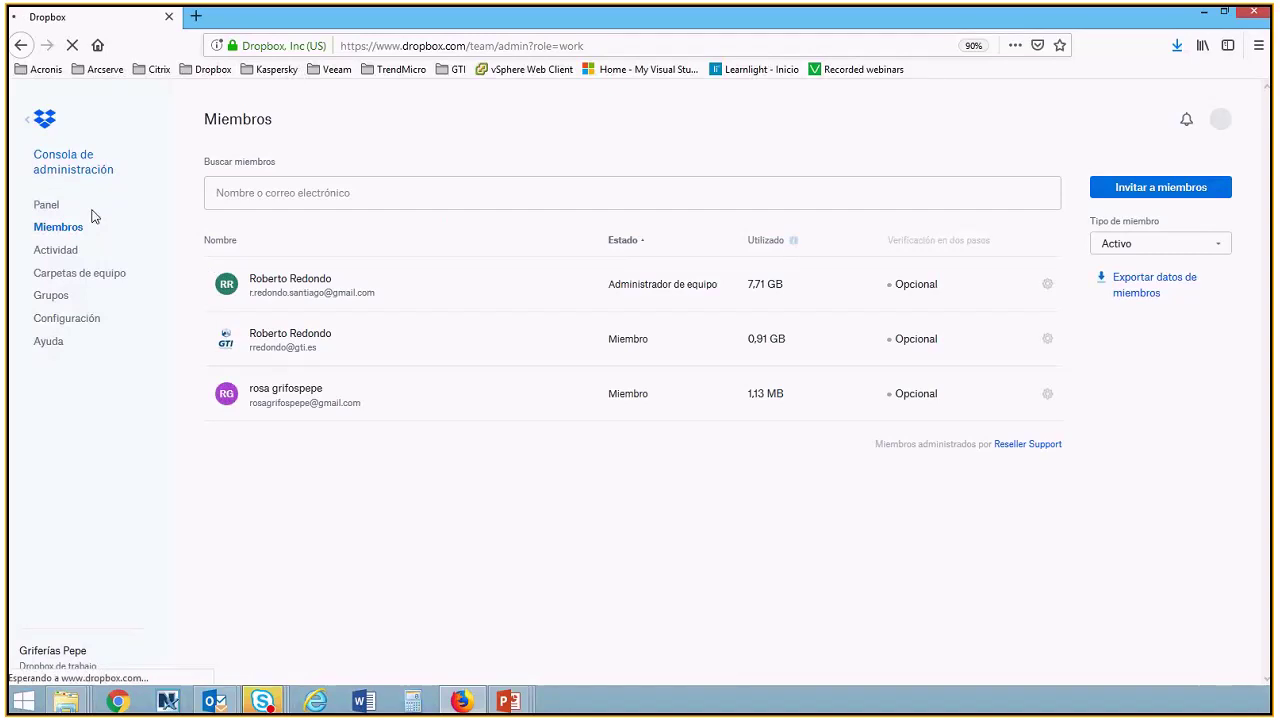
pyautogui.click(45, 208)
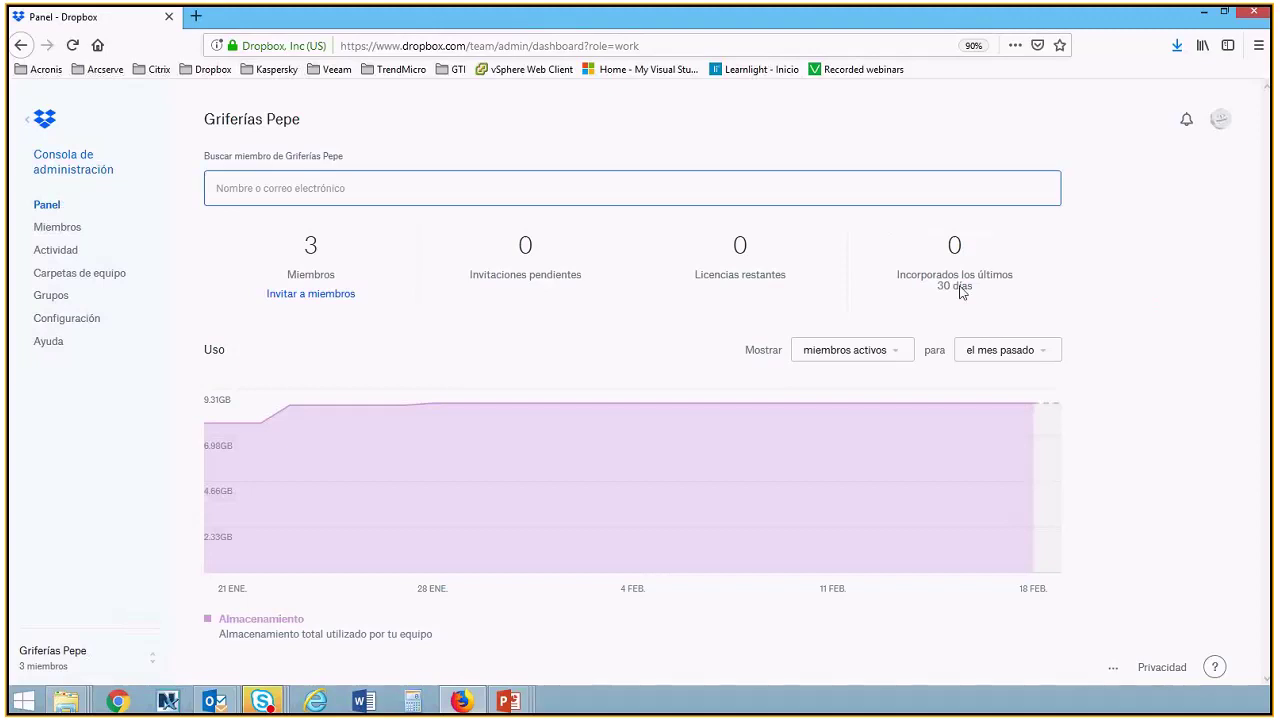
pyautogui.click(1014, 360)
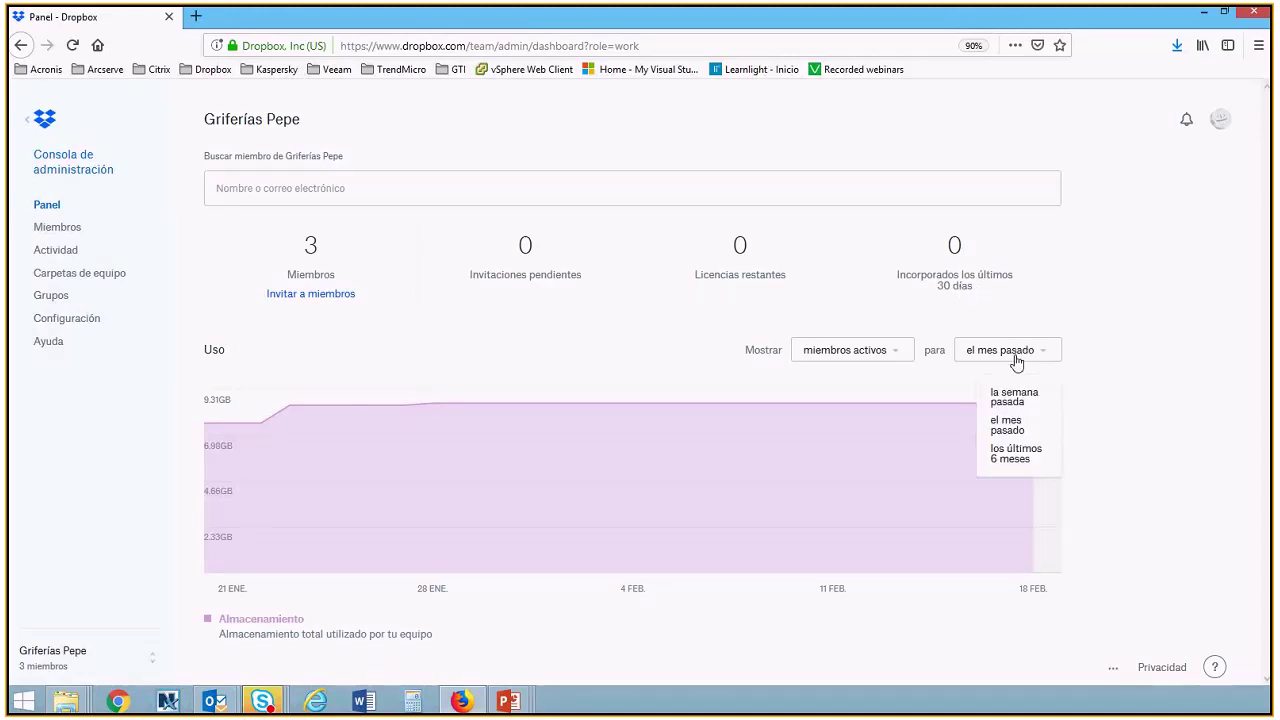
pyautogui.click(872, 358)
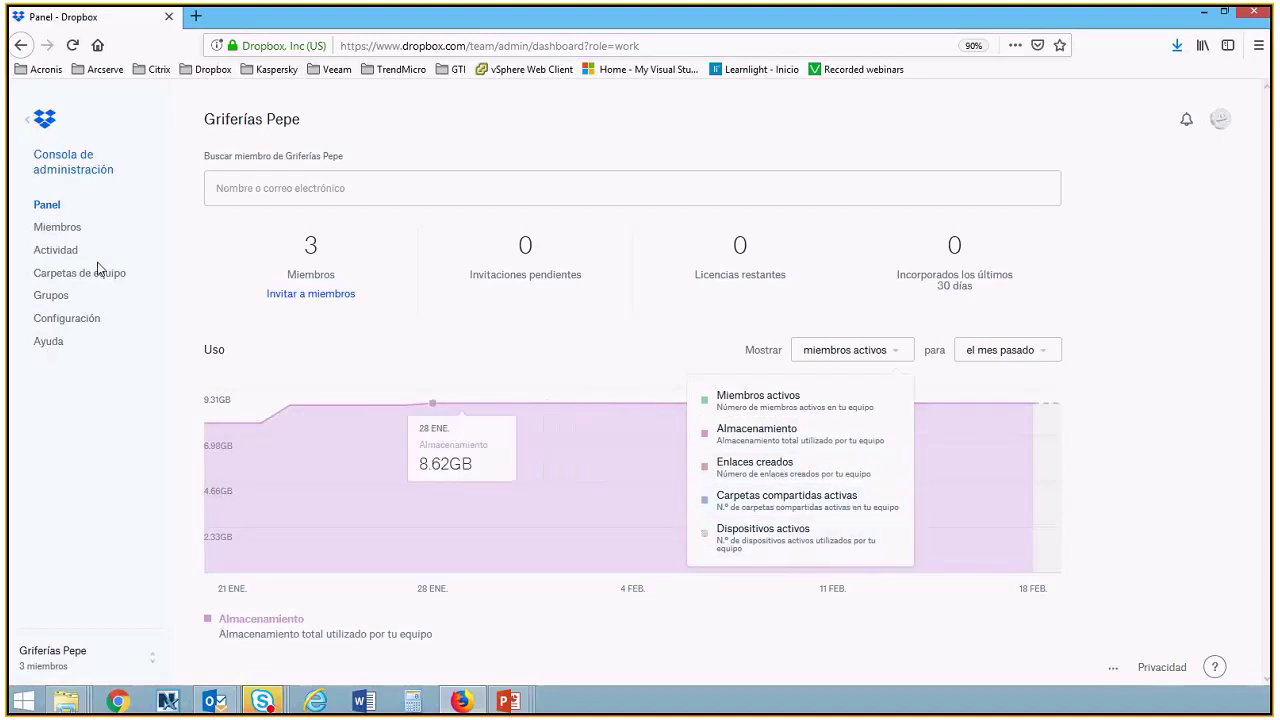
# Open the team members list, highlight the third member's usage, and view the management actions available for the second member
pyautogui.click(78, 234)
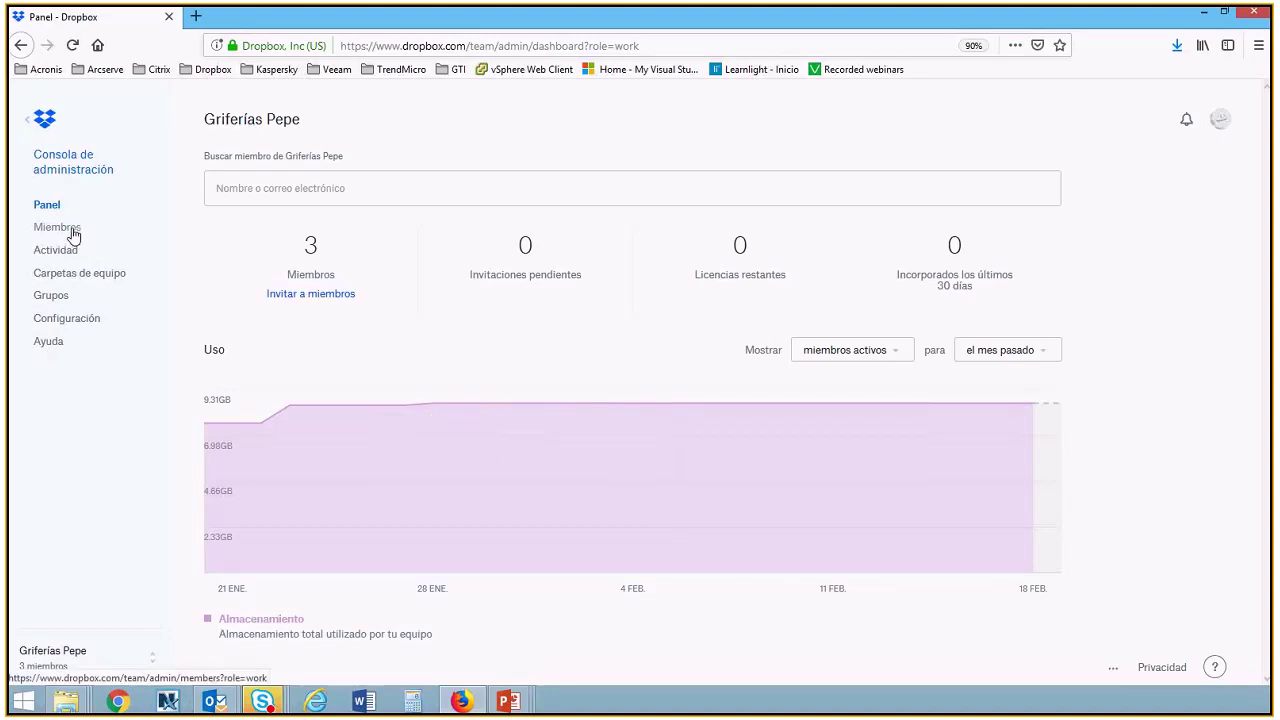
pyautogui.click(72, 233)
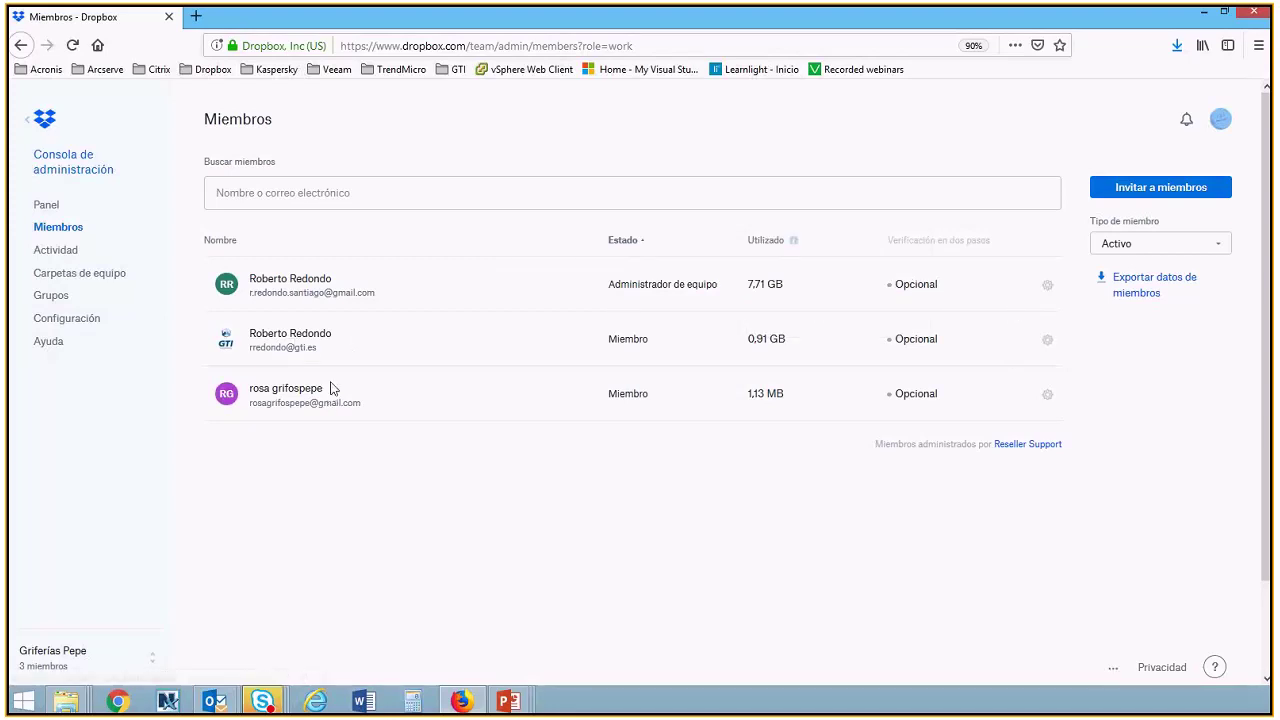
pyautogui.tripleClick(730, 343)
pyautogui.moveTo(822, 410); pyautogui.dragTo(640, 403)
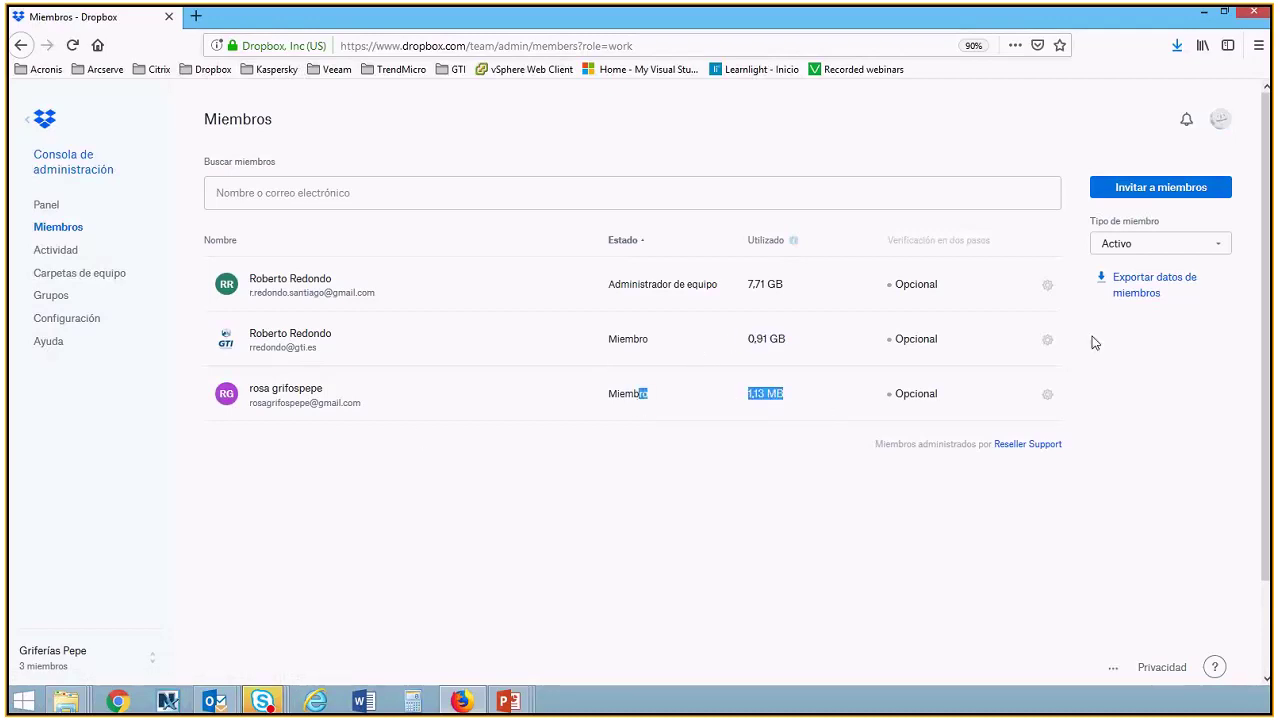
pyautogui.click(1047, 340)
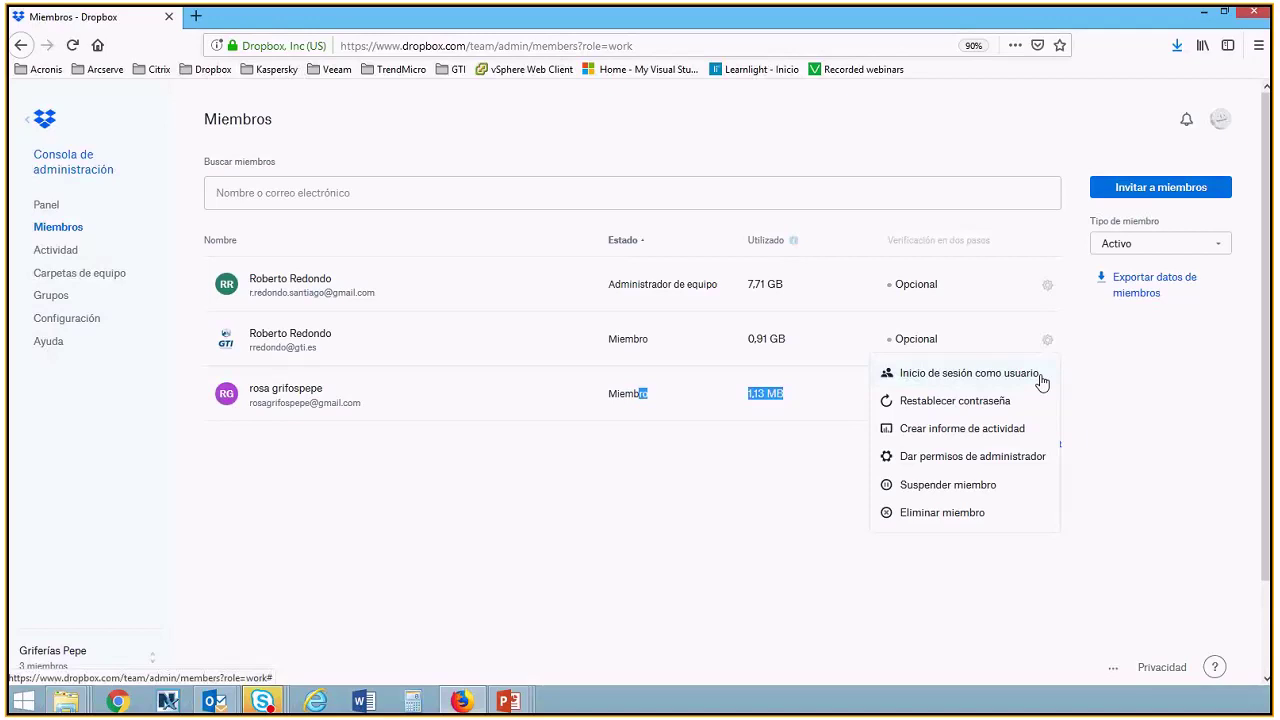
pyautogui.click(754, 485)
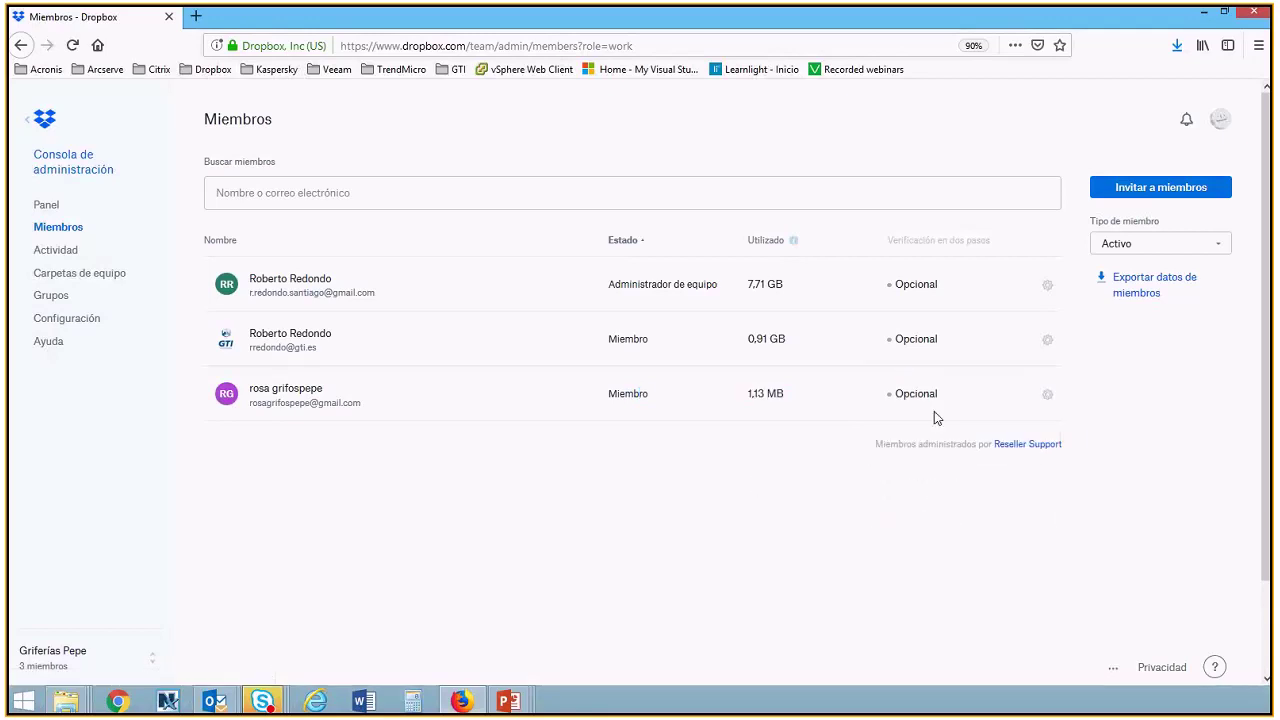
# Sign in as the third member in the team list
pyautogui.click(1050, 397)
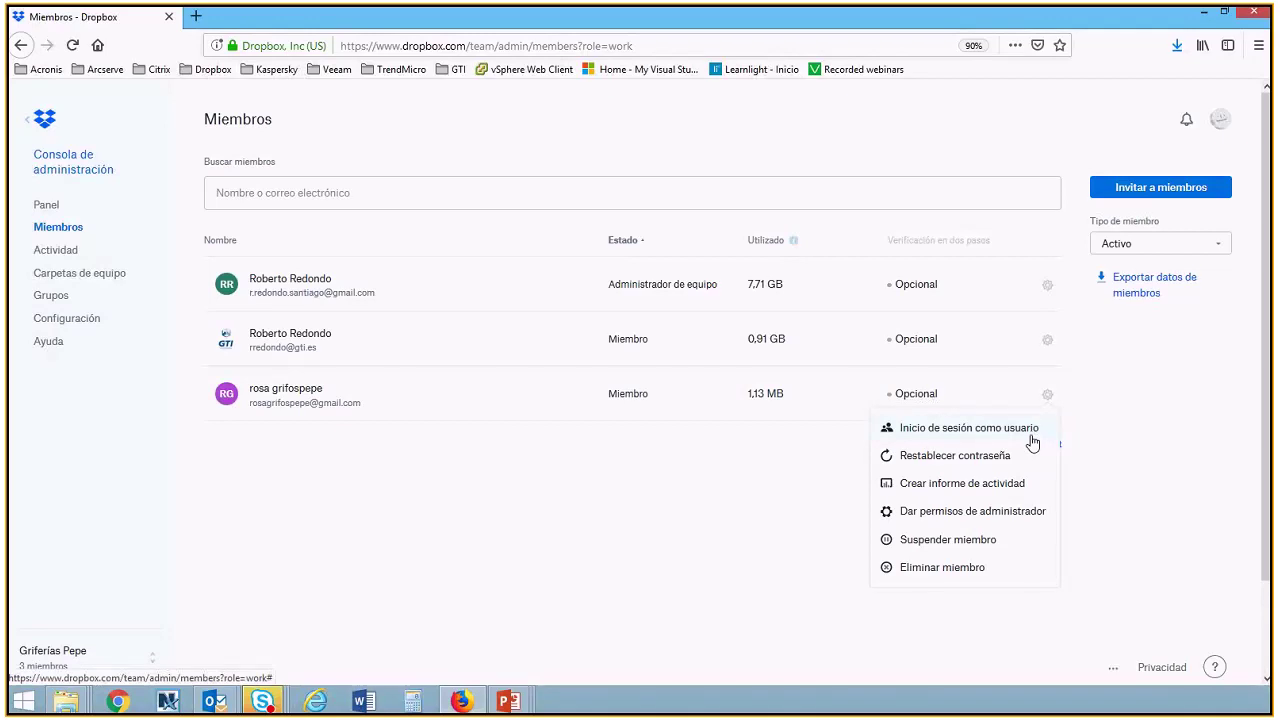
pyautogui.click(1023, 440)
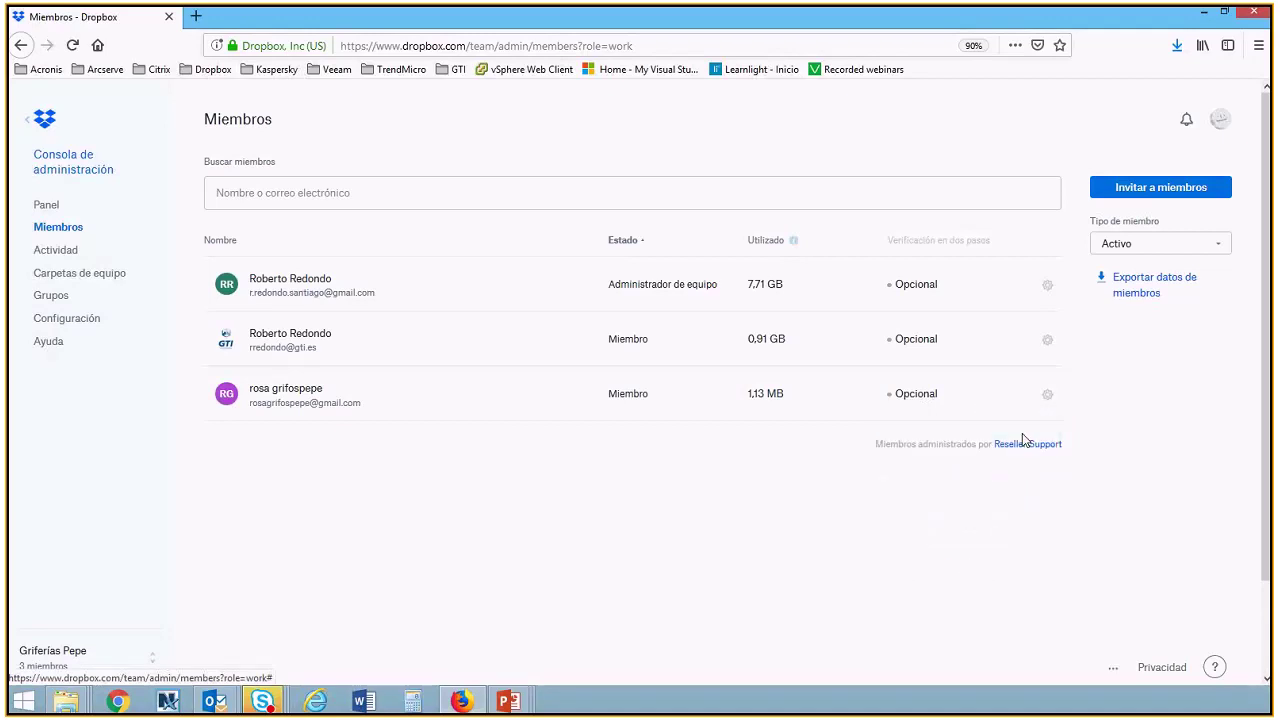
pyautogui.click(802, 463)
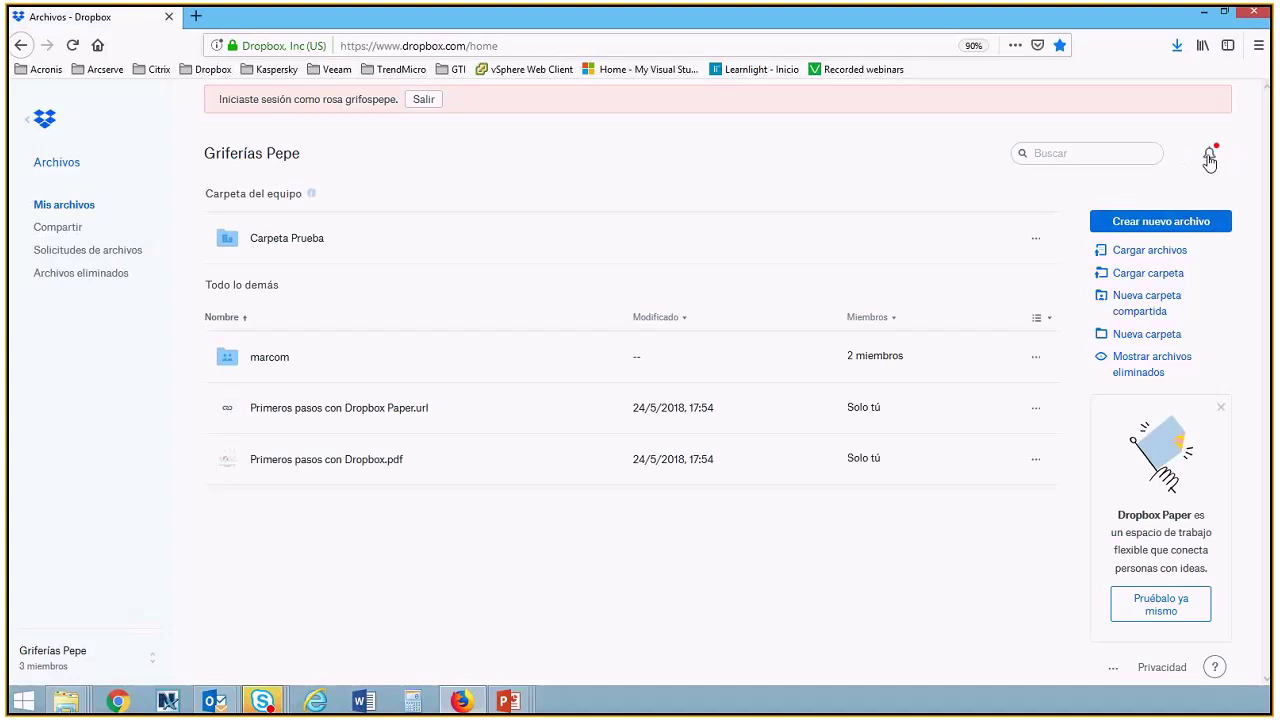
# Check the impersonated member's notifications and the accounts available to that member
pyautogui.click(1210, 157)
pyautogui.click(790, 206)
pyautogui.click(115, 665)
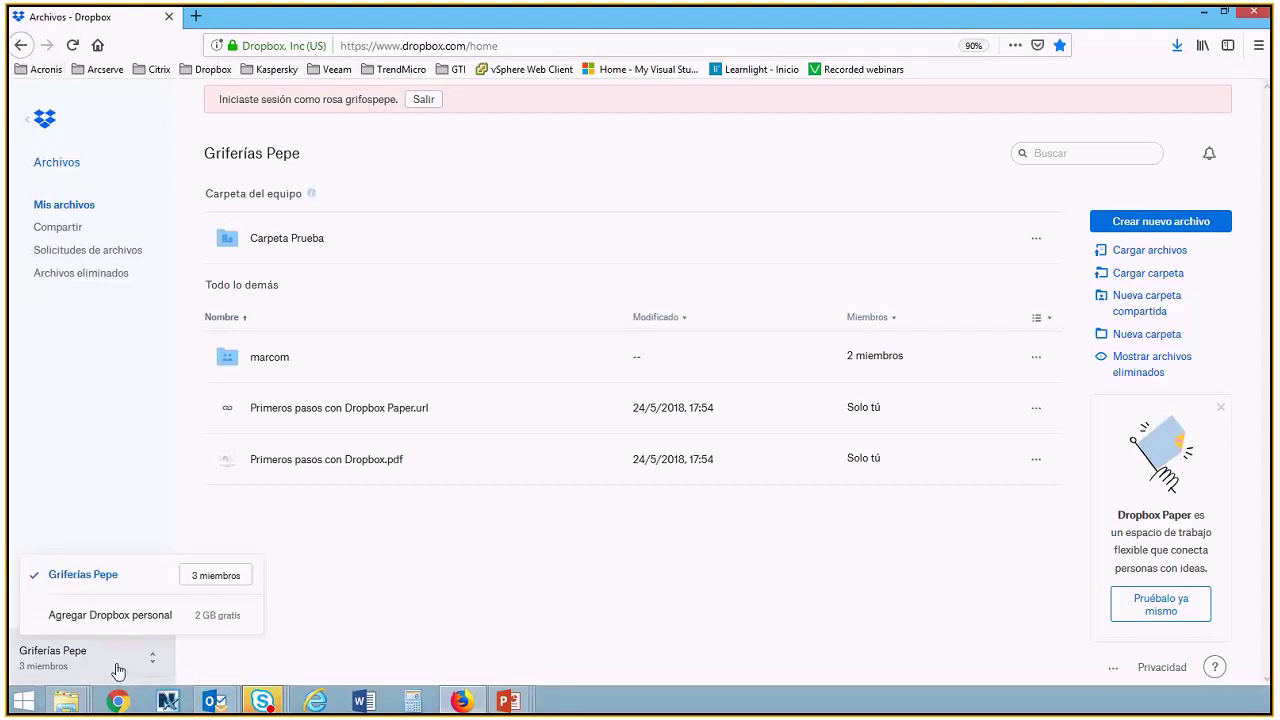
# Try to return to the admin console and open the team's activity page, reloading the console pages
pyautogui.click(21, 47)
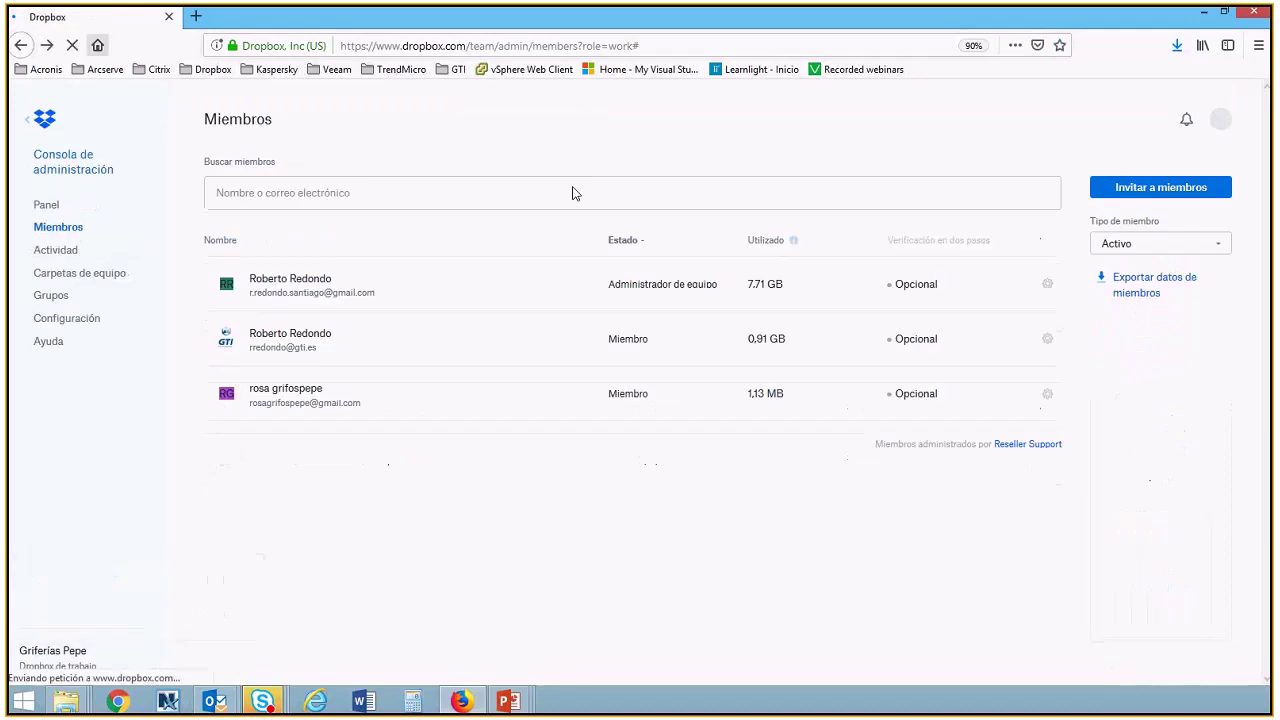
pyautogui.click(62, 260)
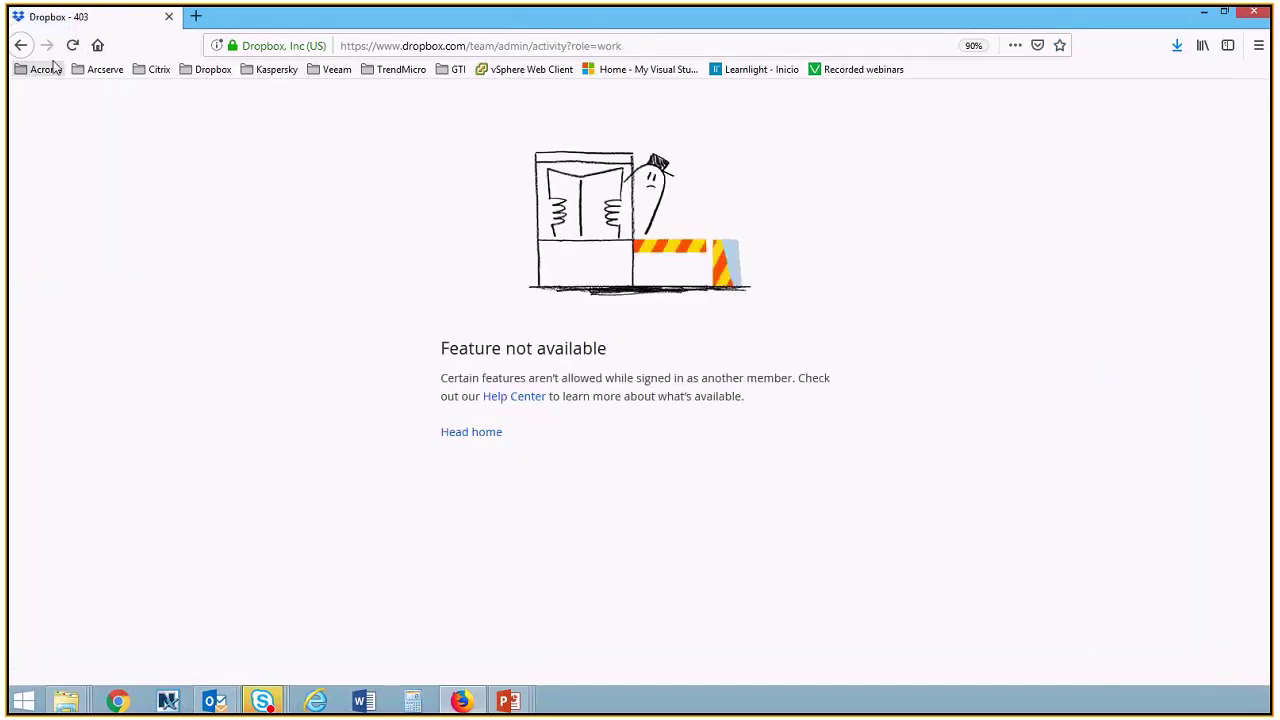
pyautogui.click(71, 46)
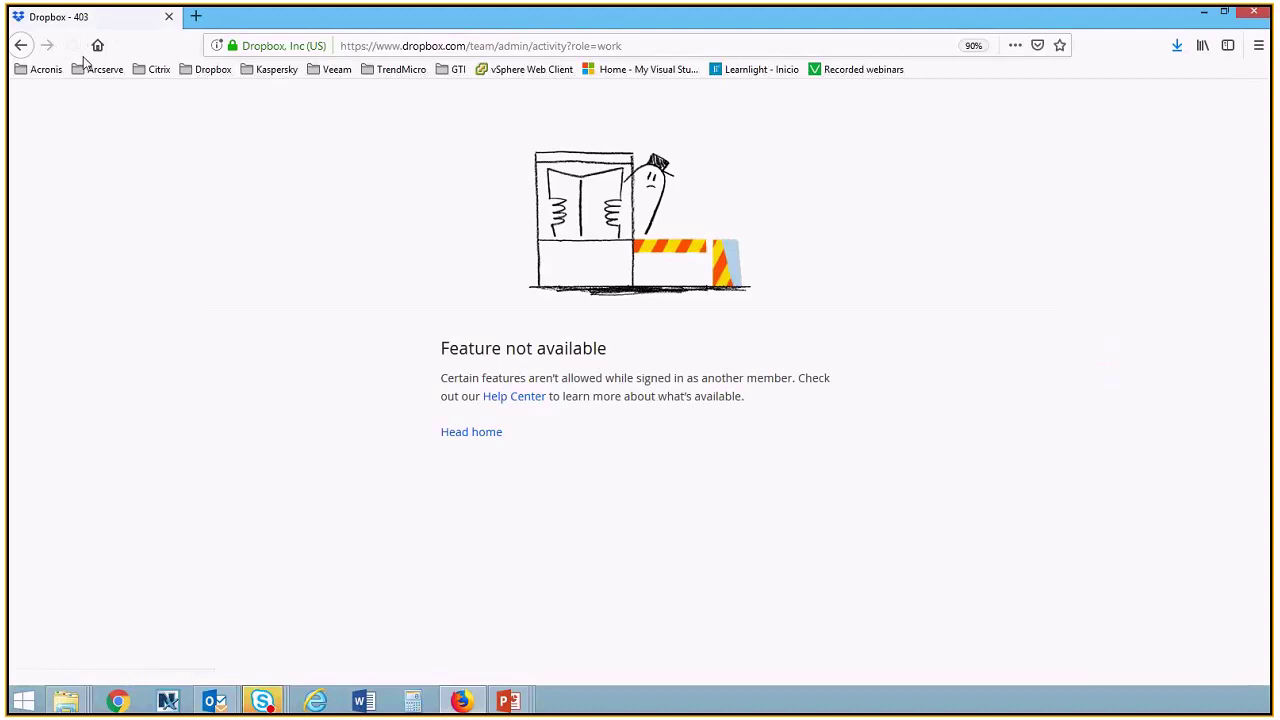
pyautogui.click(36, 47)
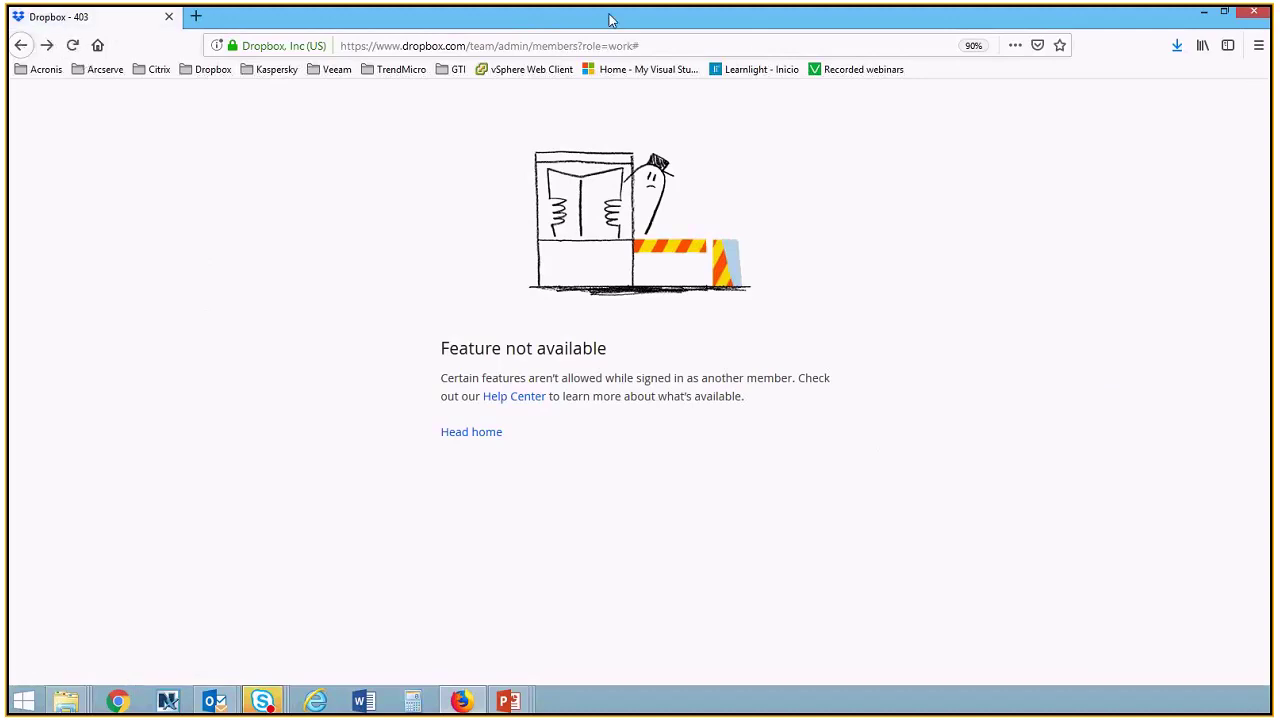
pyautogui.click(738, 44)
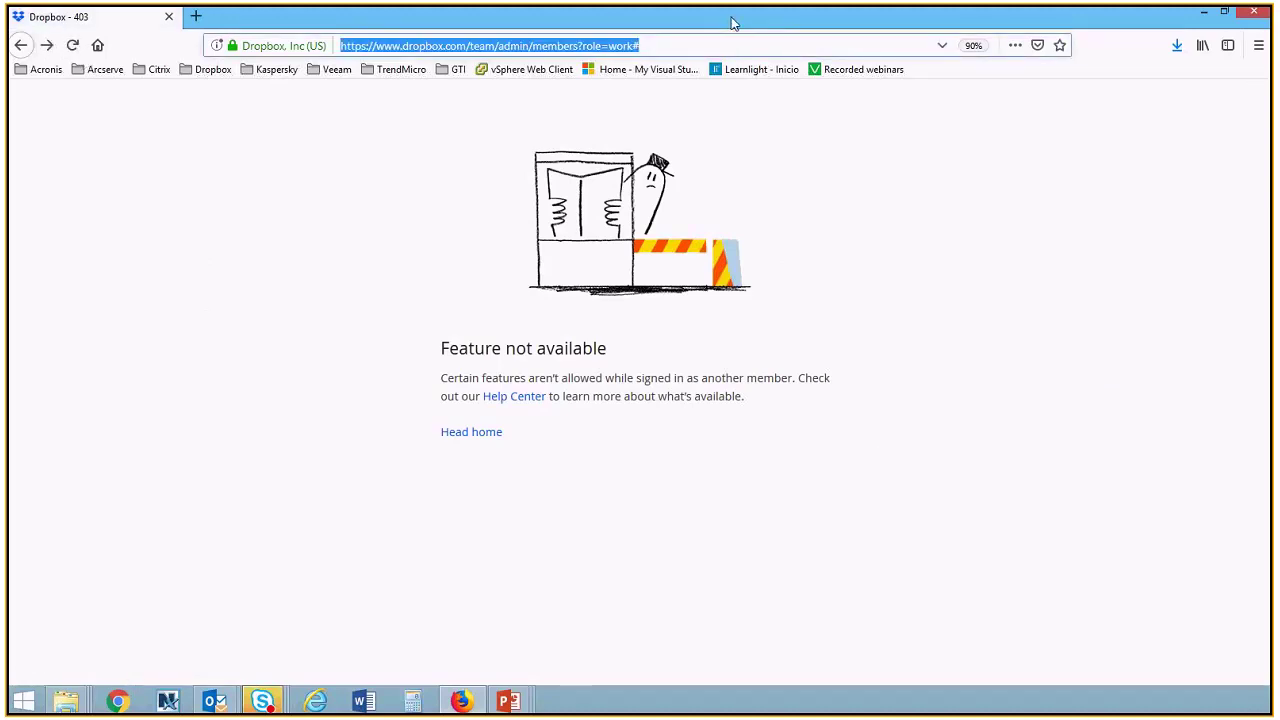
pyautogui.press('Return')
# Go back to the admin console's overview dashboard and retry opening the team's activity page from there
pyautogui.click(18, 47)
pyautogui.click(18, 47)
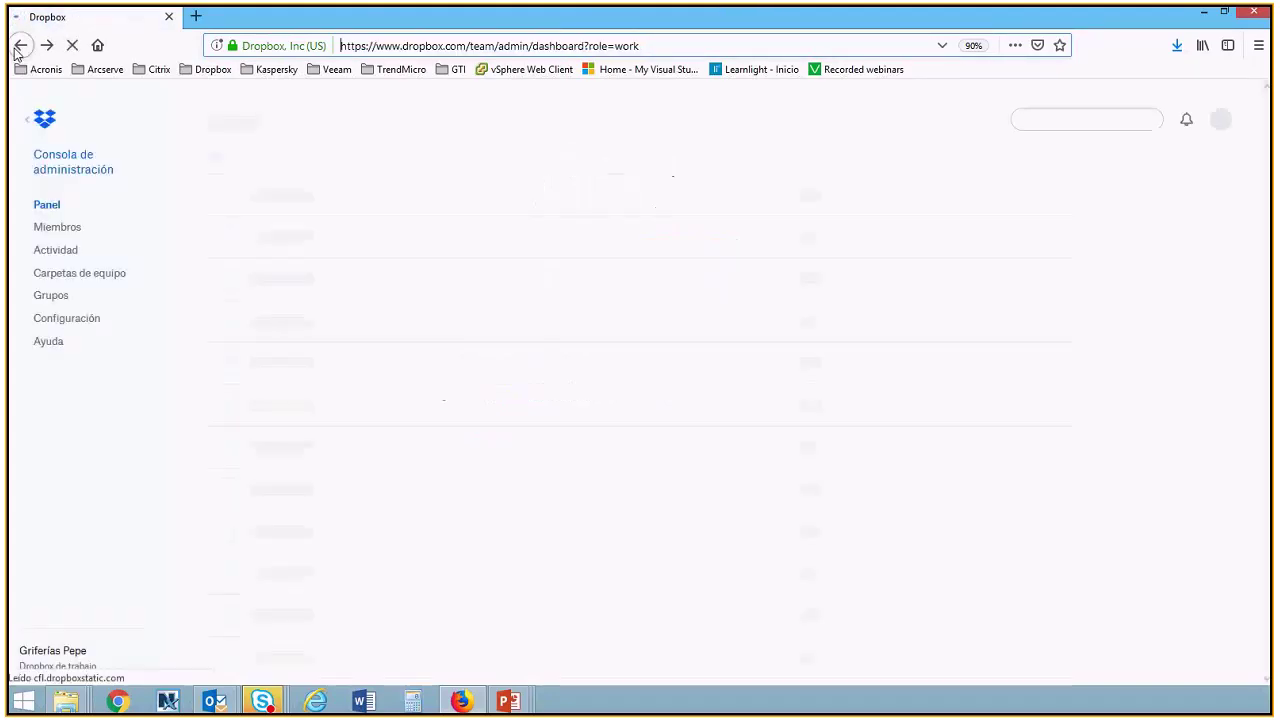
pyautogui.click(70, 259)
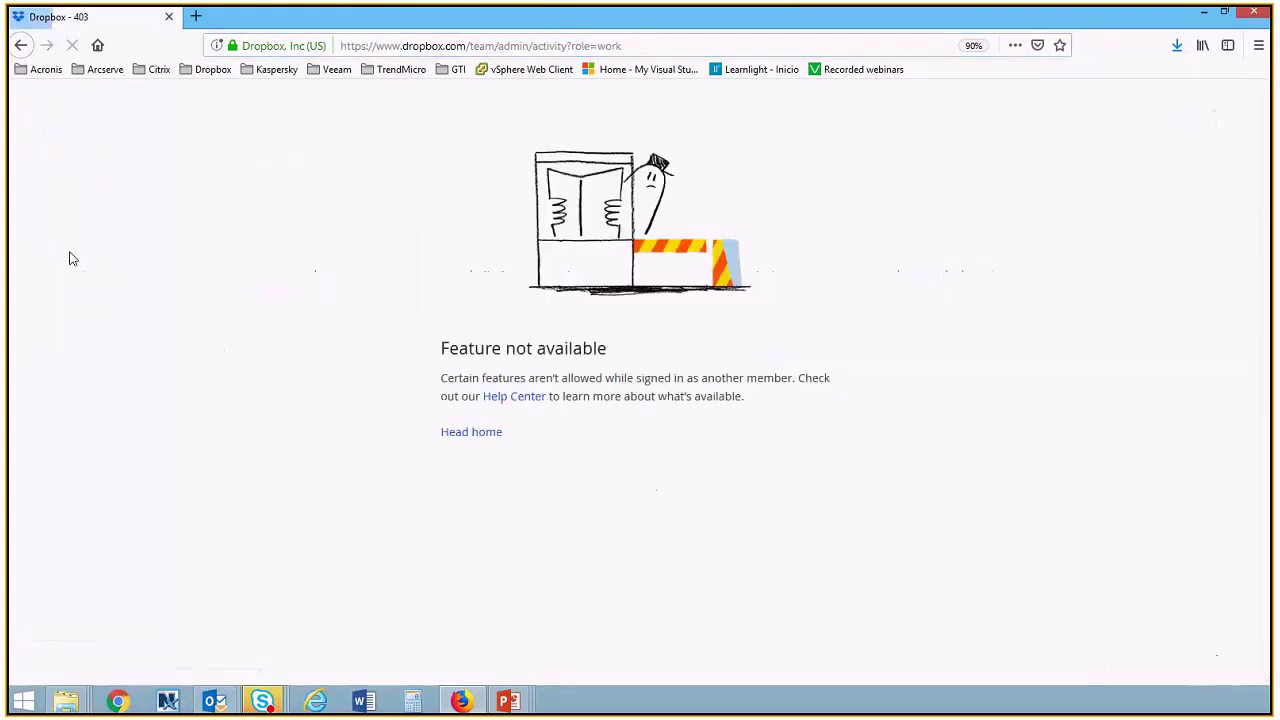
pyautogui.click(18, 48)
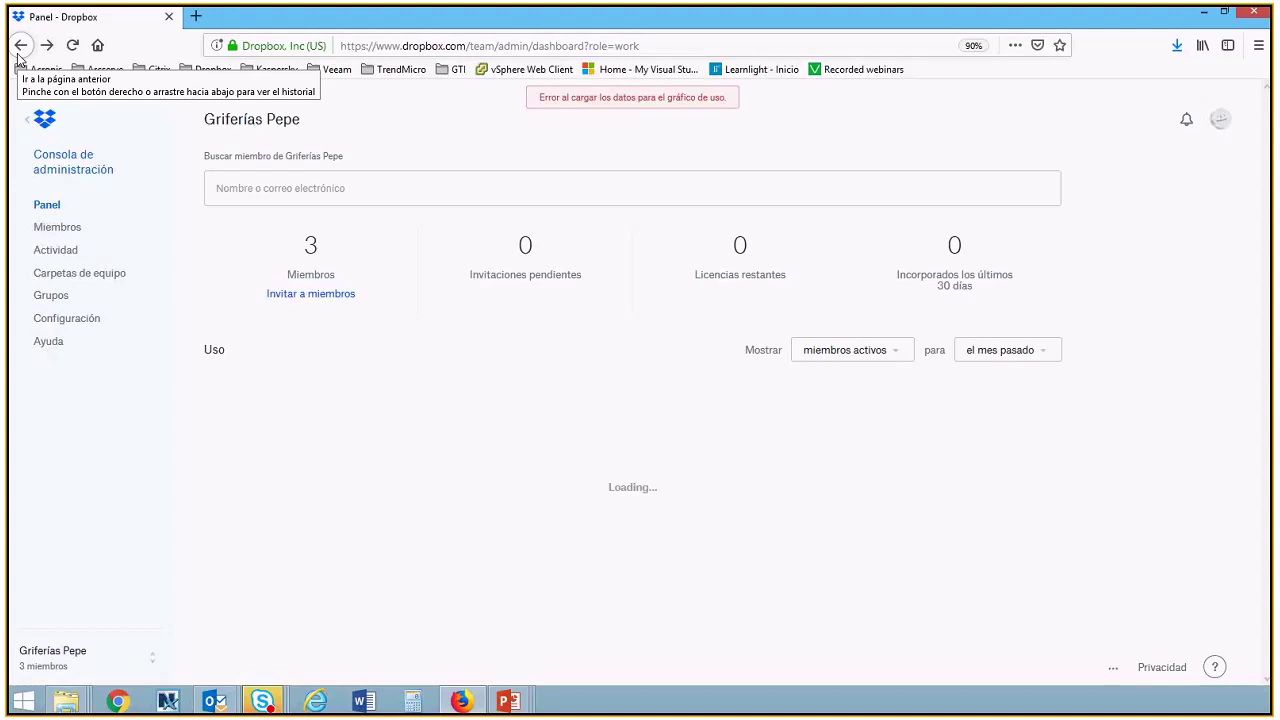
# Sign out of the impersonated session and try to sign back in with the administrator's saved e-mail and password
pyautogui.click(1222, 122)
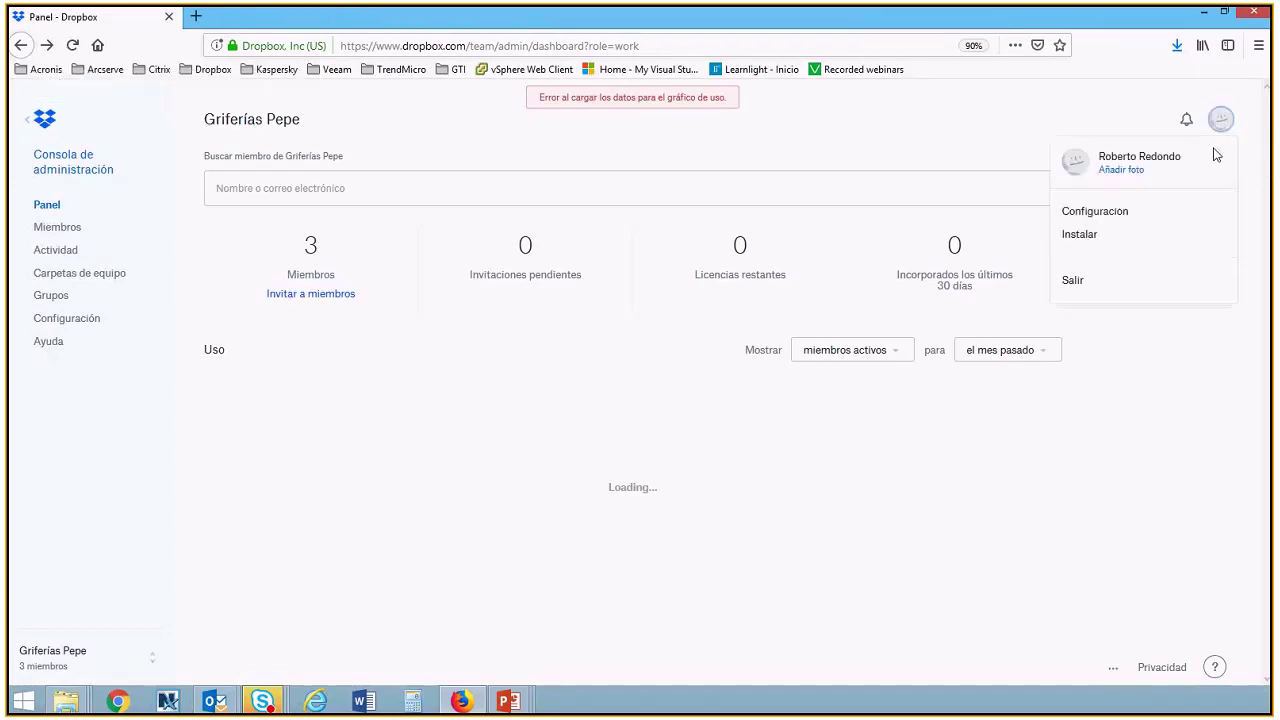
pyautogui.click(1085, 288)
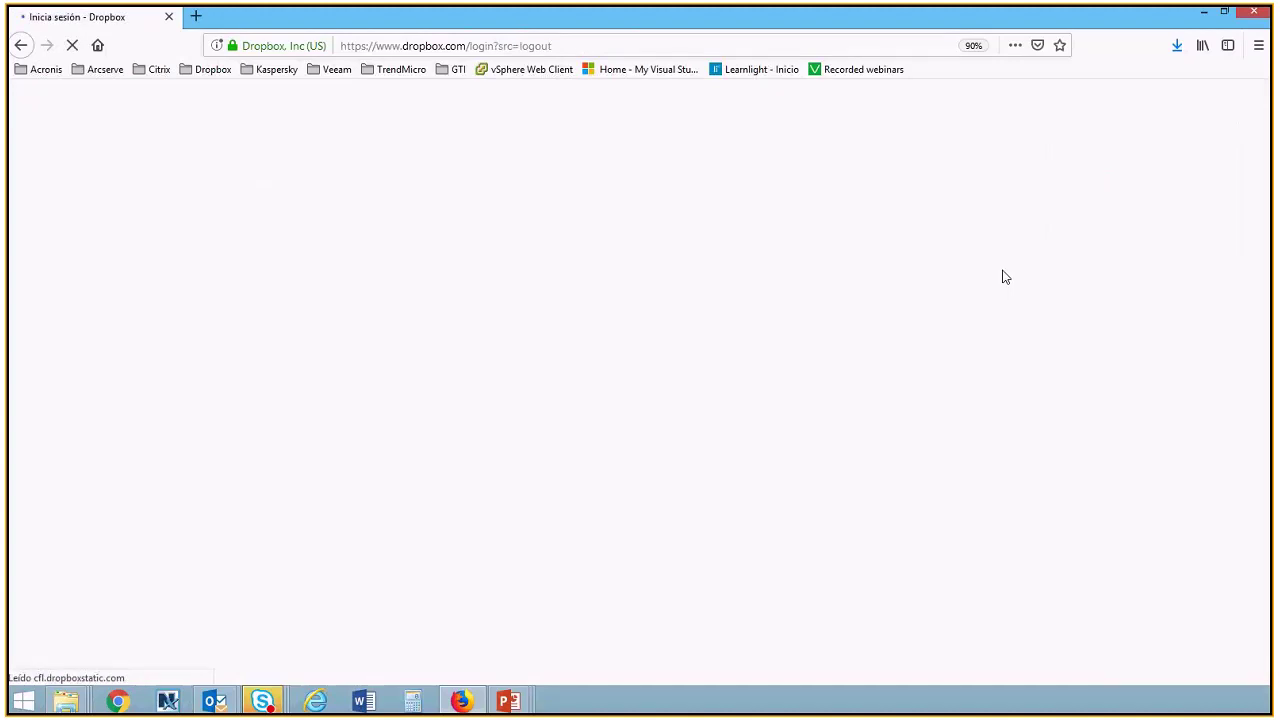
pyautogui.click(763, 355)
pyautogui.click(766, 368)
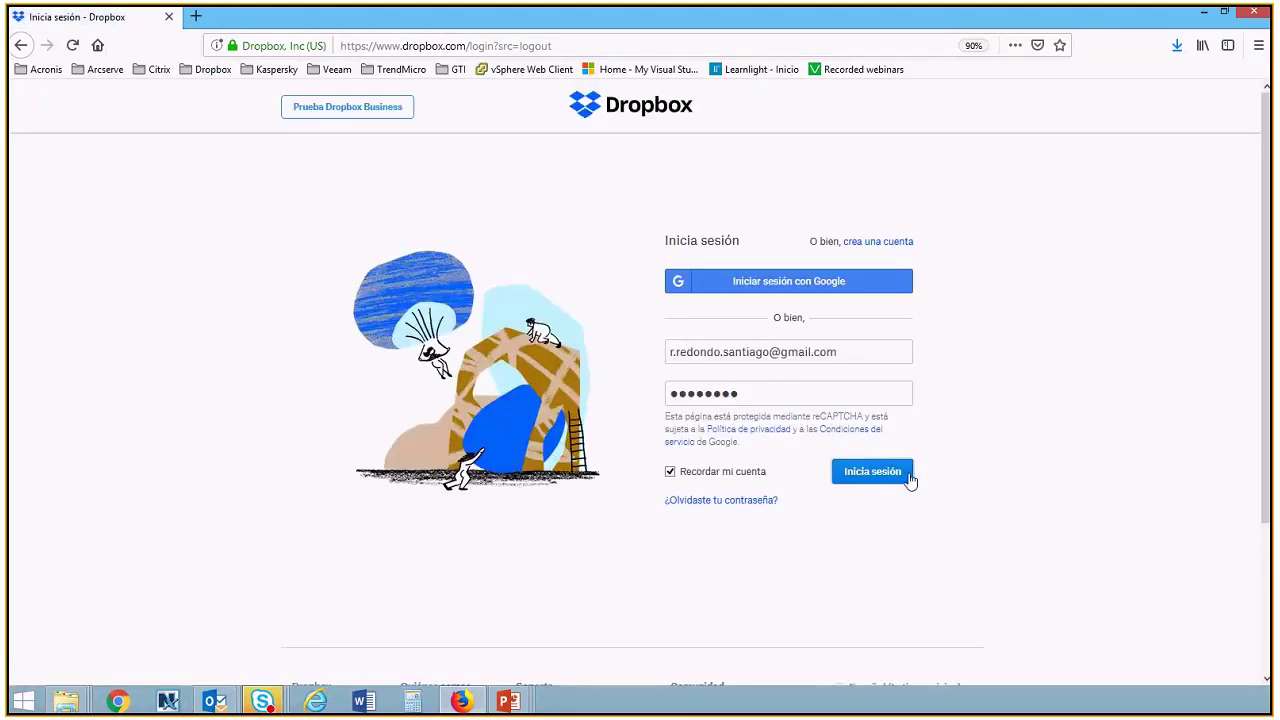
pyautogui.click(872, 471)
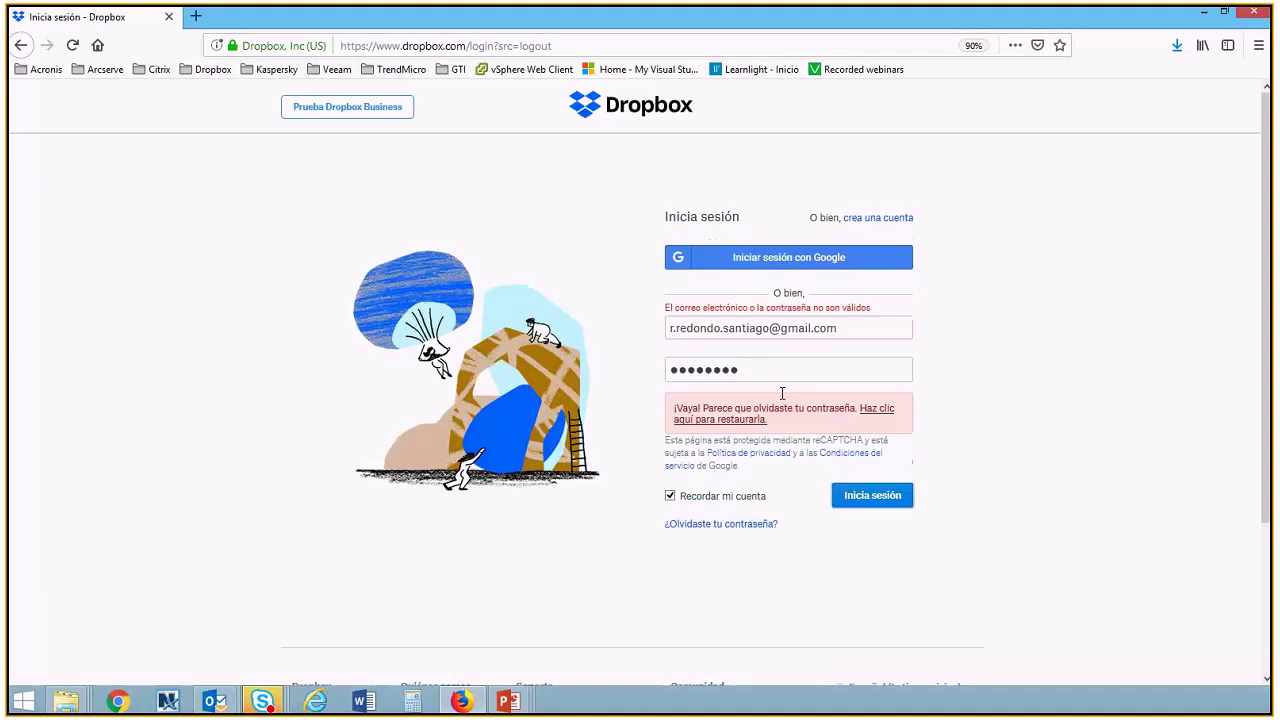
# Sign in with the account password entered again and update the login saved in the browser
pyautogui.doubleClick(696, 362)
pyautogui.write('•••')
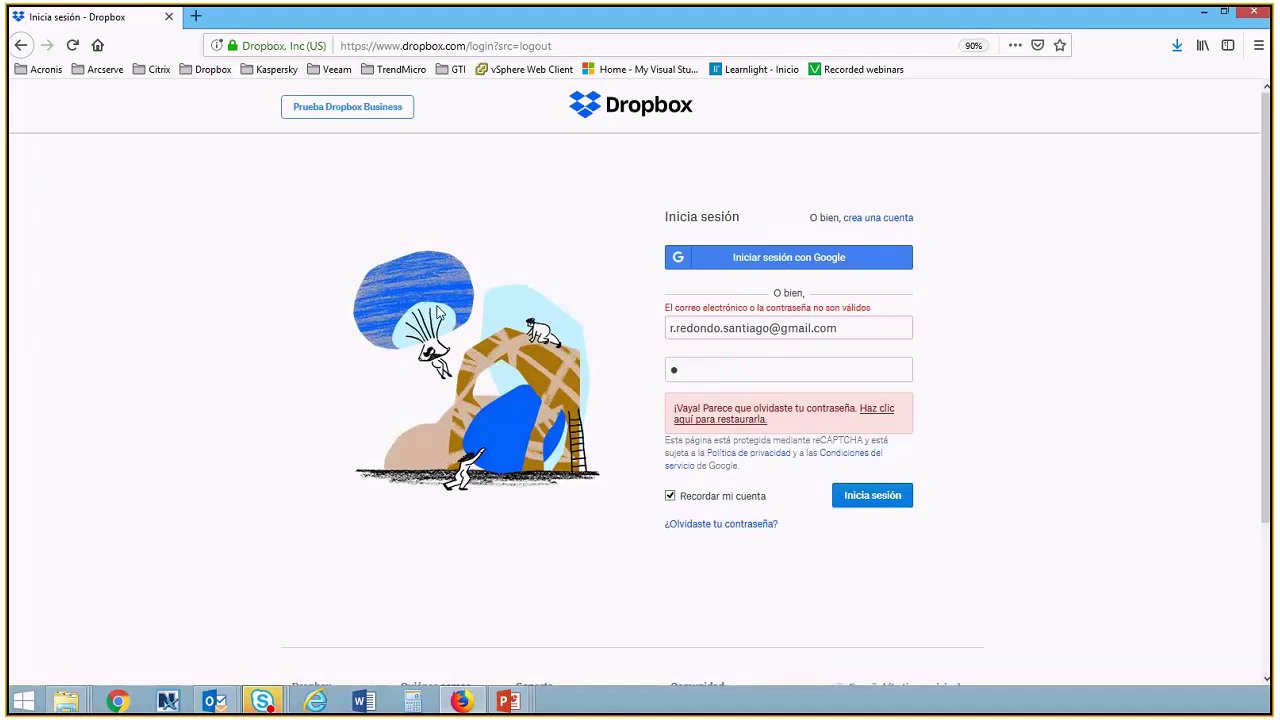
pyautogui.write('•••••')
pyautogui.click(886, 495)
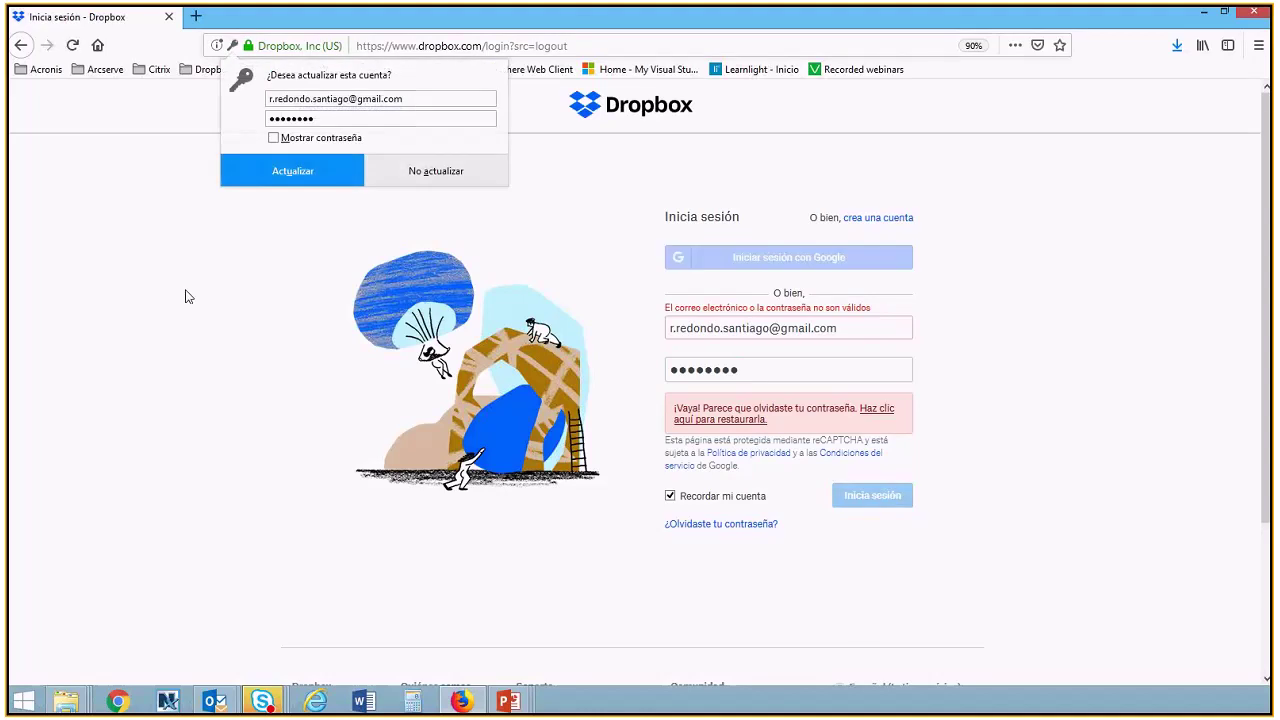
pyautogui.click(272, 183)
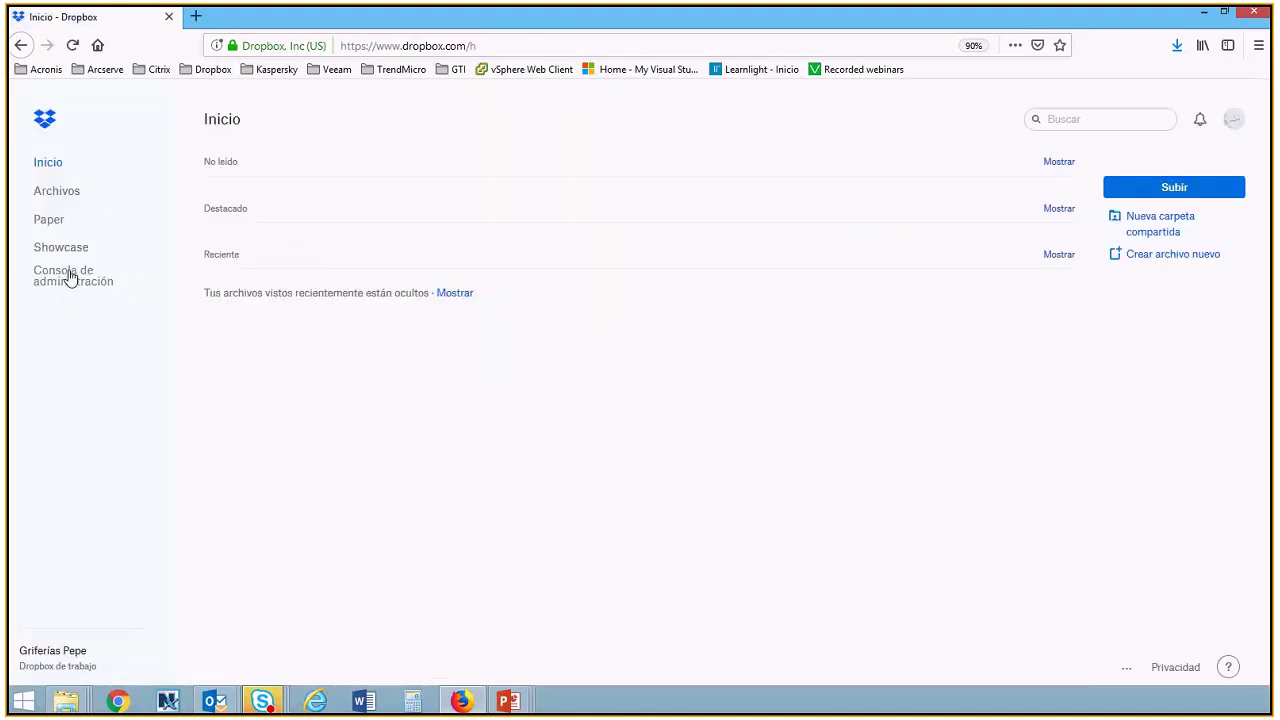
# Open the admin console's activity page and review the team's logged events
pyautogui.click(70, 280)
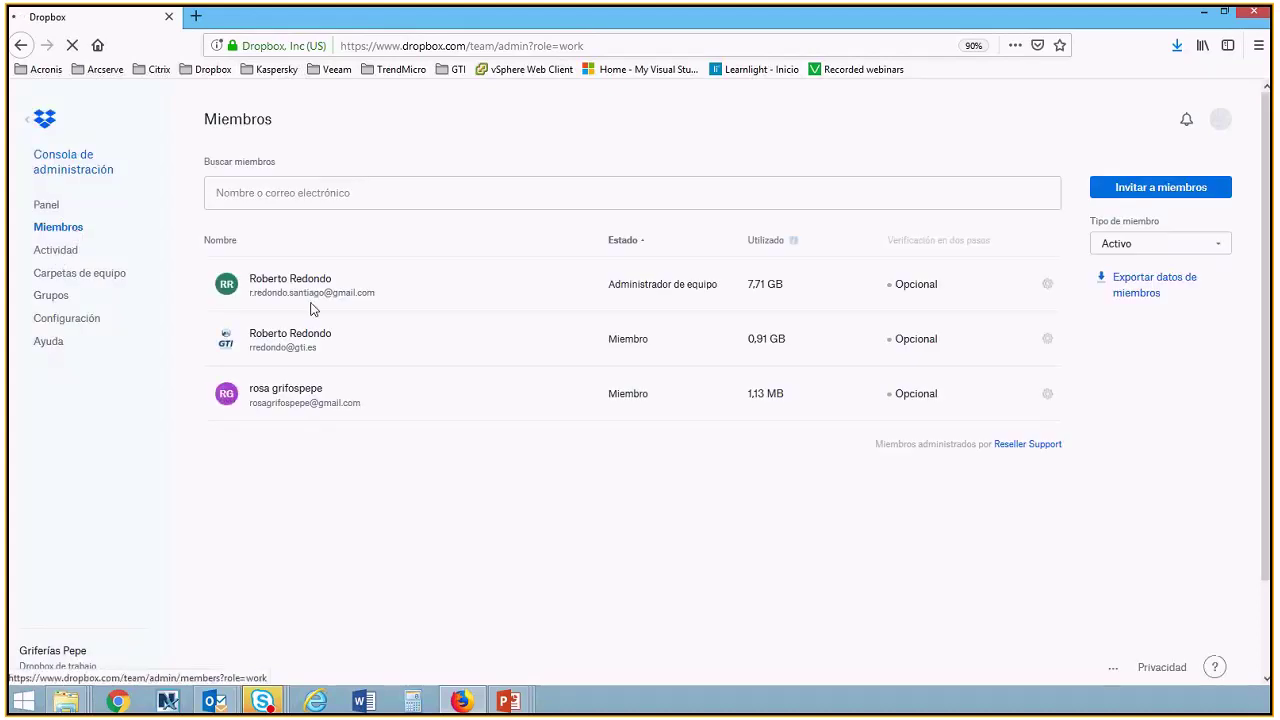
pyautogui.click(48, 253)
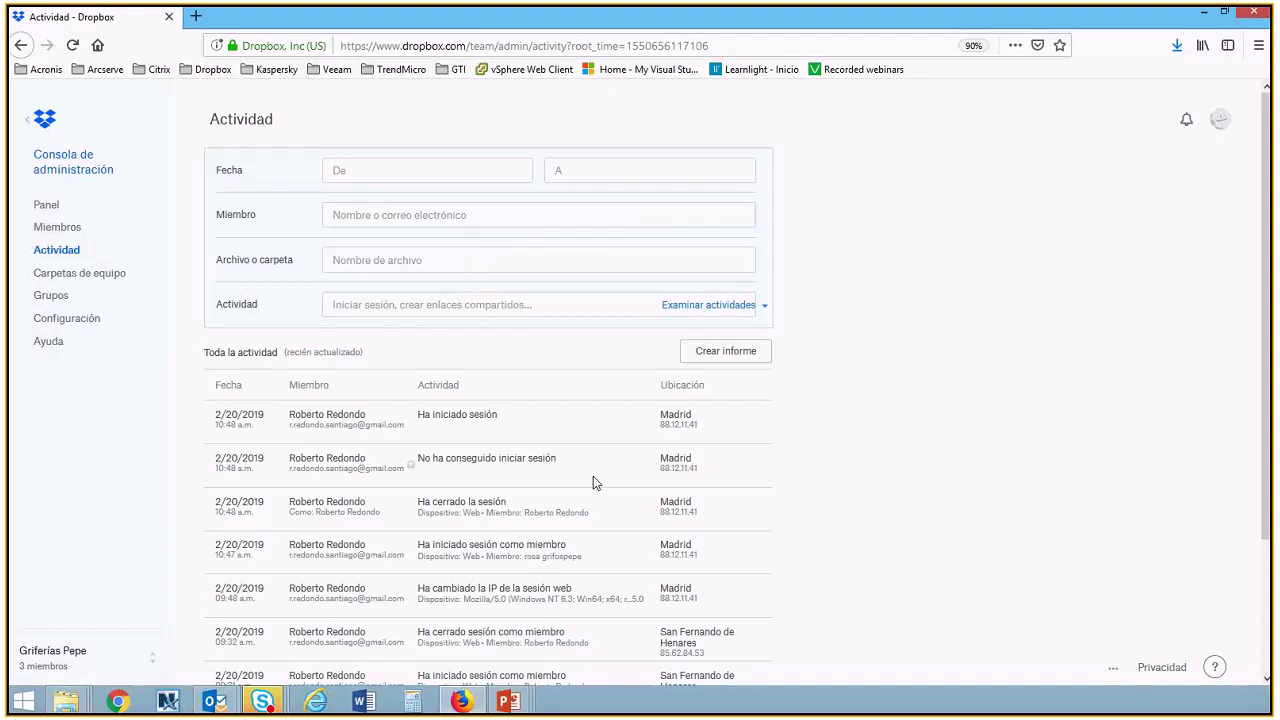
pyautogui.scroll(-3, 571, 486)
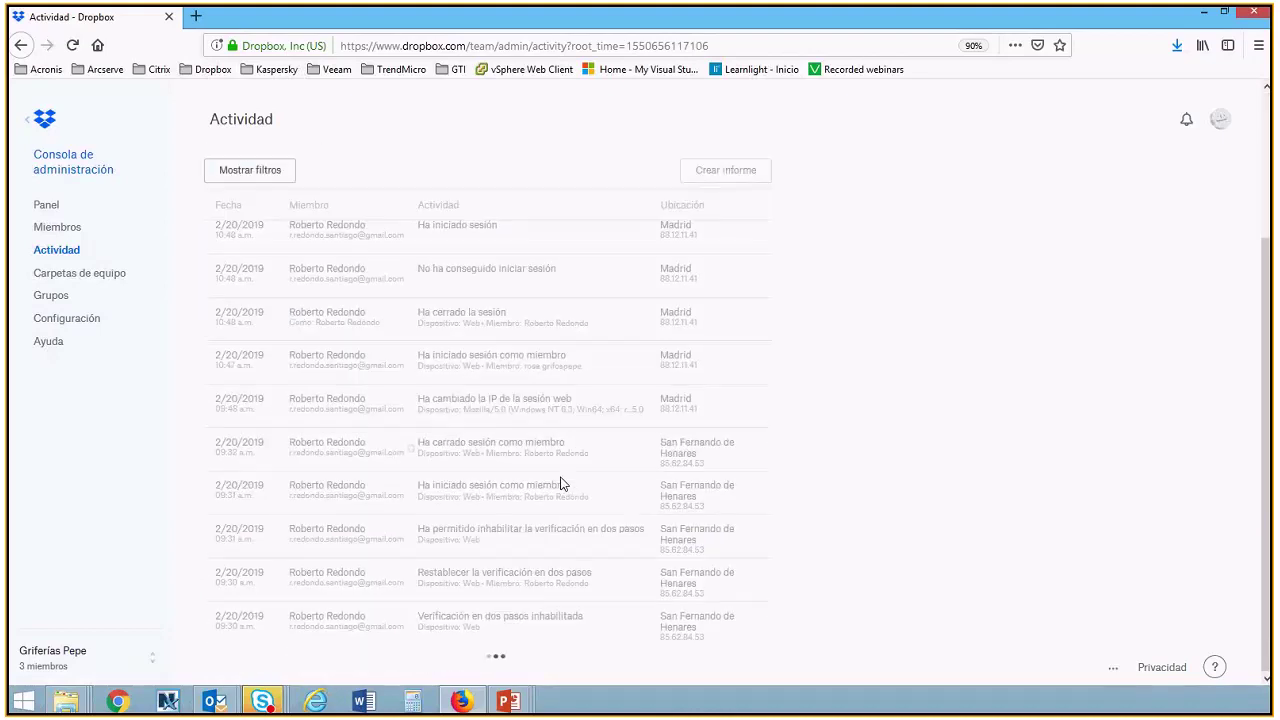
pyautogui.scroll(-4, 545, 465)
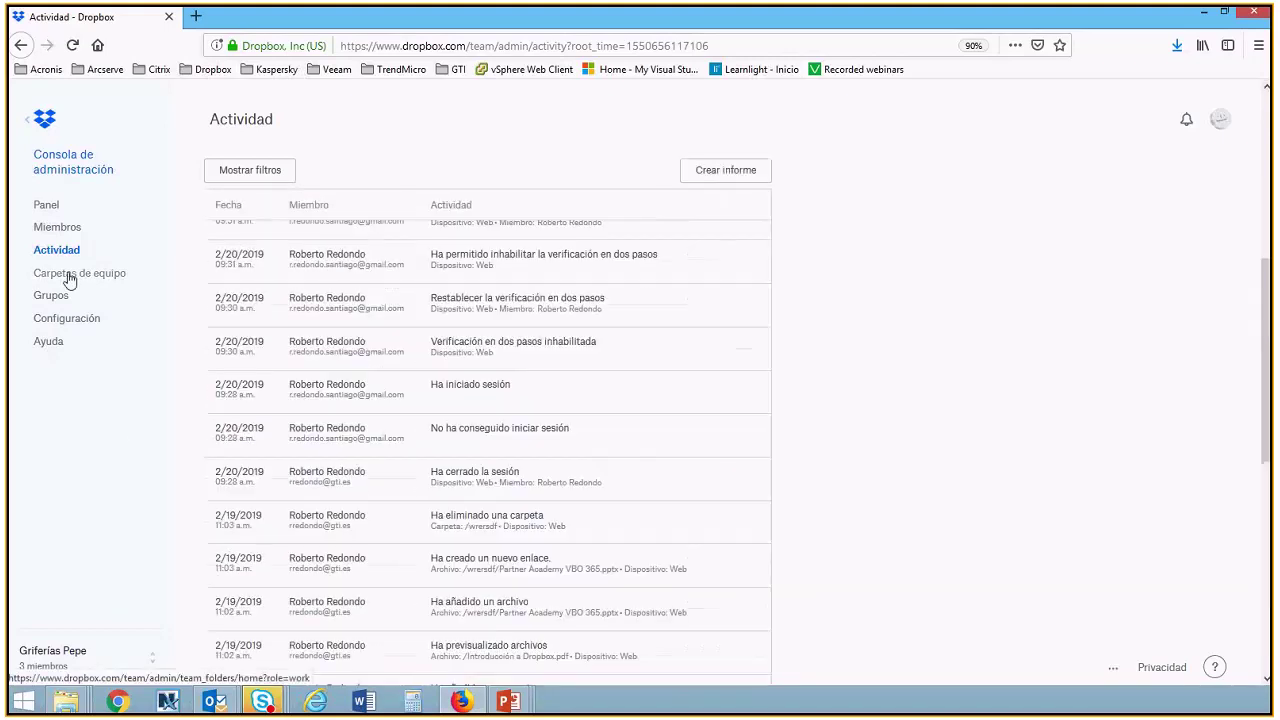
# View the team folders page and the groups page of the admin console
pyautogui.click(70, 278)
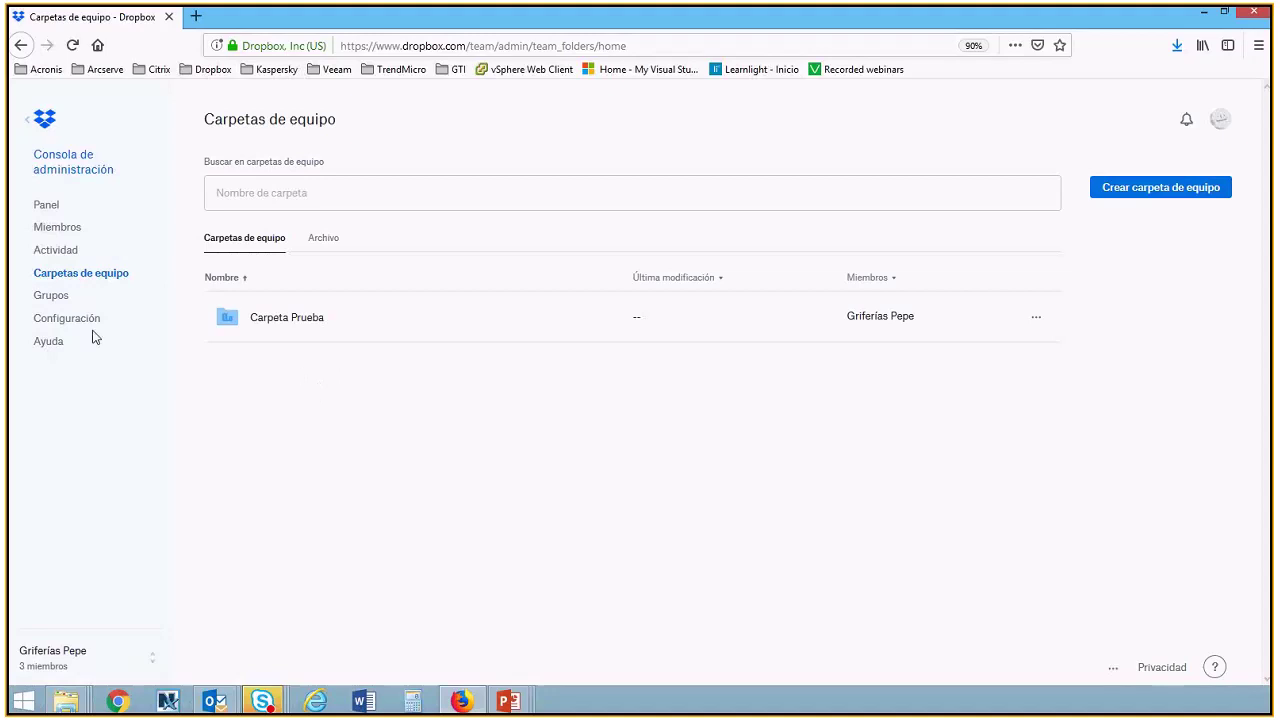
pyautogui.click(51, 296)
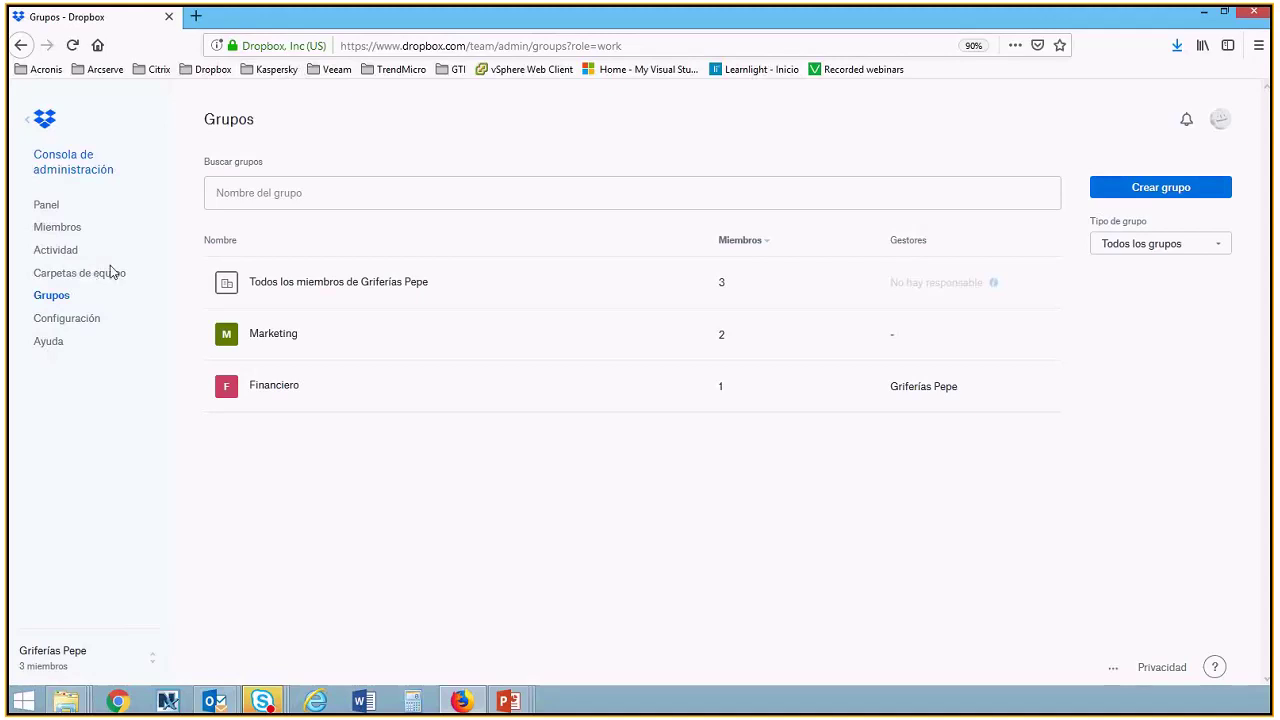
# Open the admin console's settings and review the account, authentication and device options
pyautogui.click(91, 324)
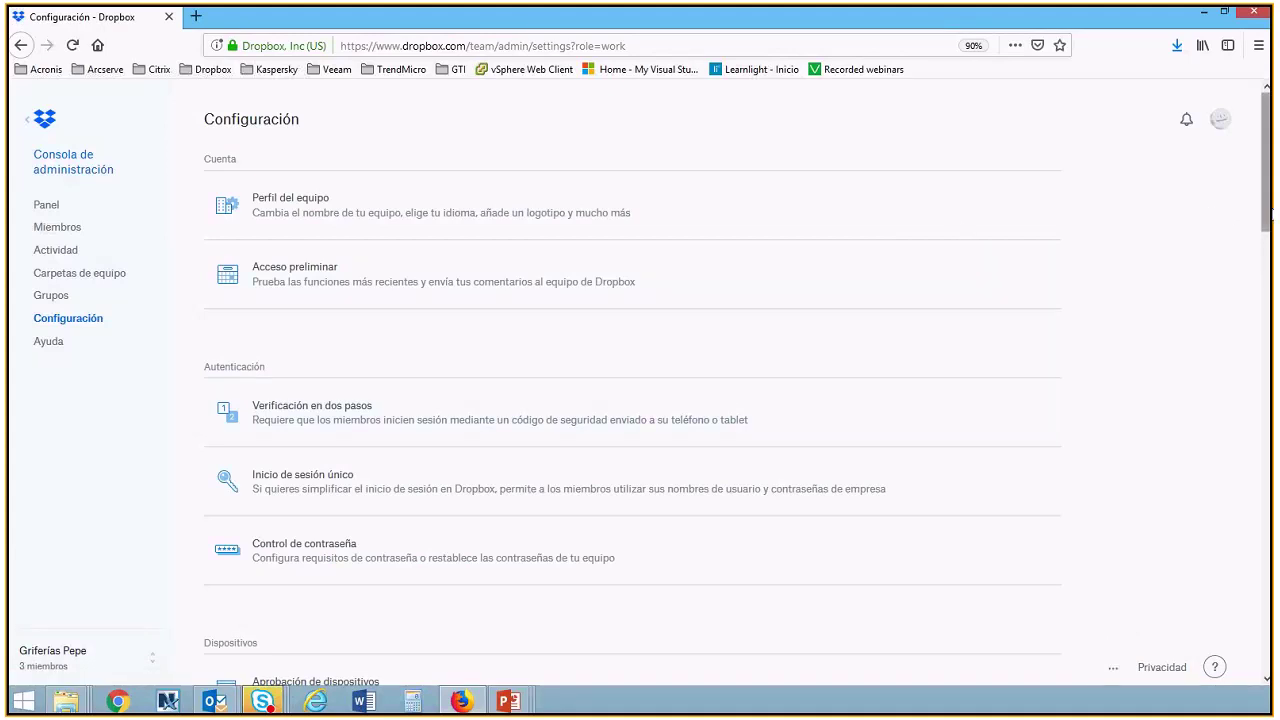
pyautogui.moveTo(1266, 222); pyautogui.dragTo(1246, 177)
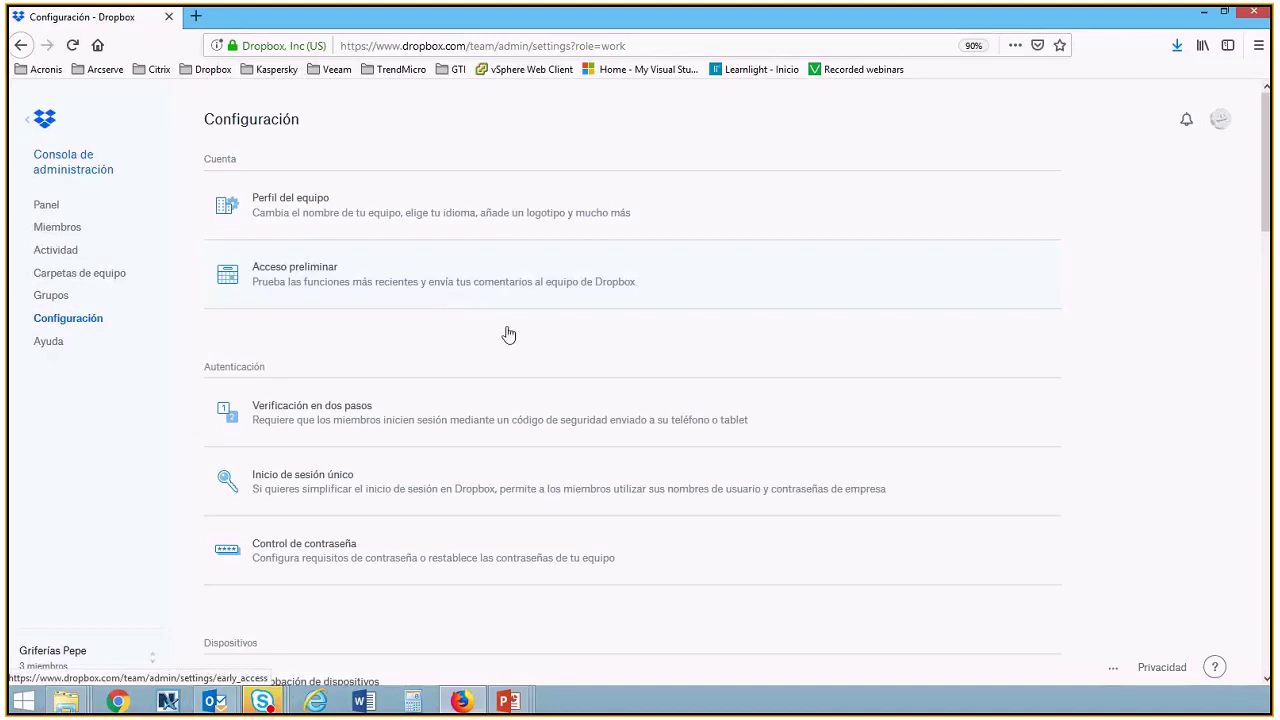
pyautogui.scroll(-1, 508, 334)
pyautogui.scroll(-3, 508, 364)
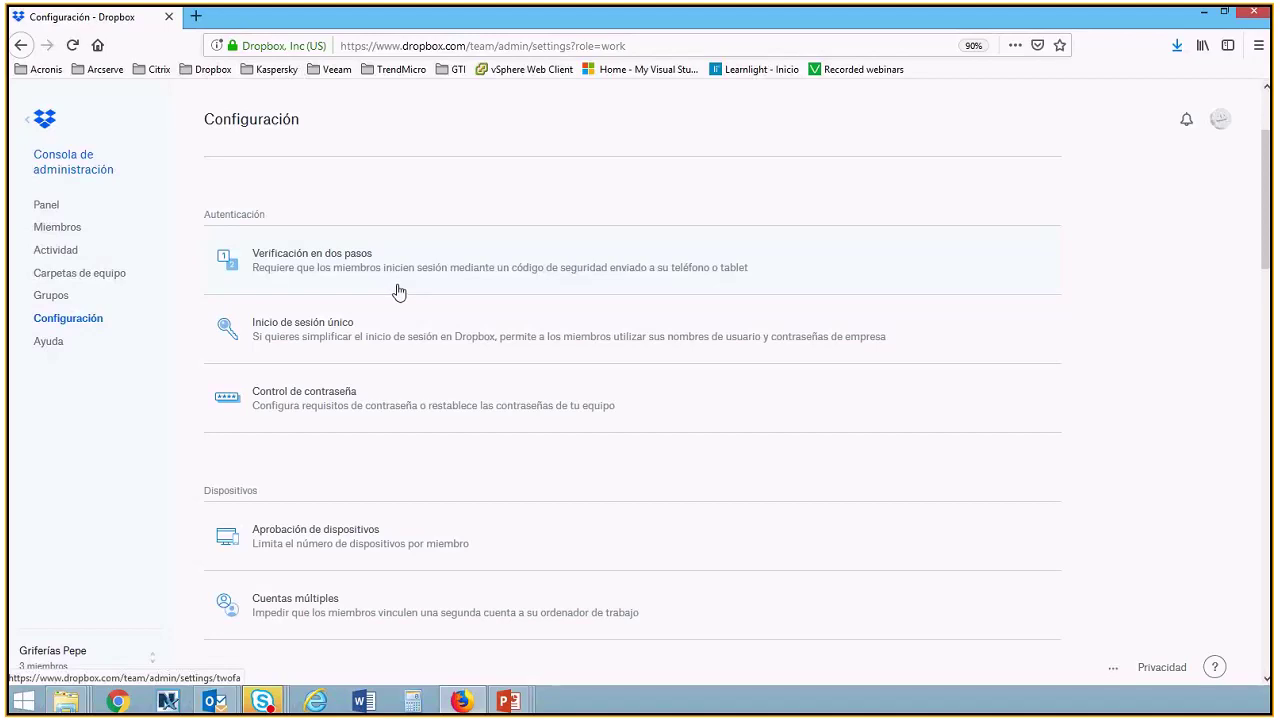
pyautogui.scroll(-2, 397, 289)
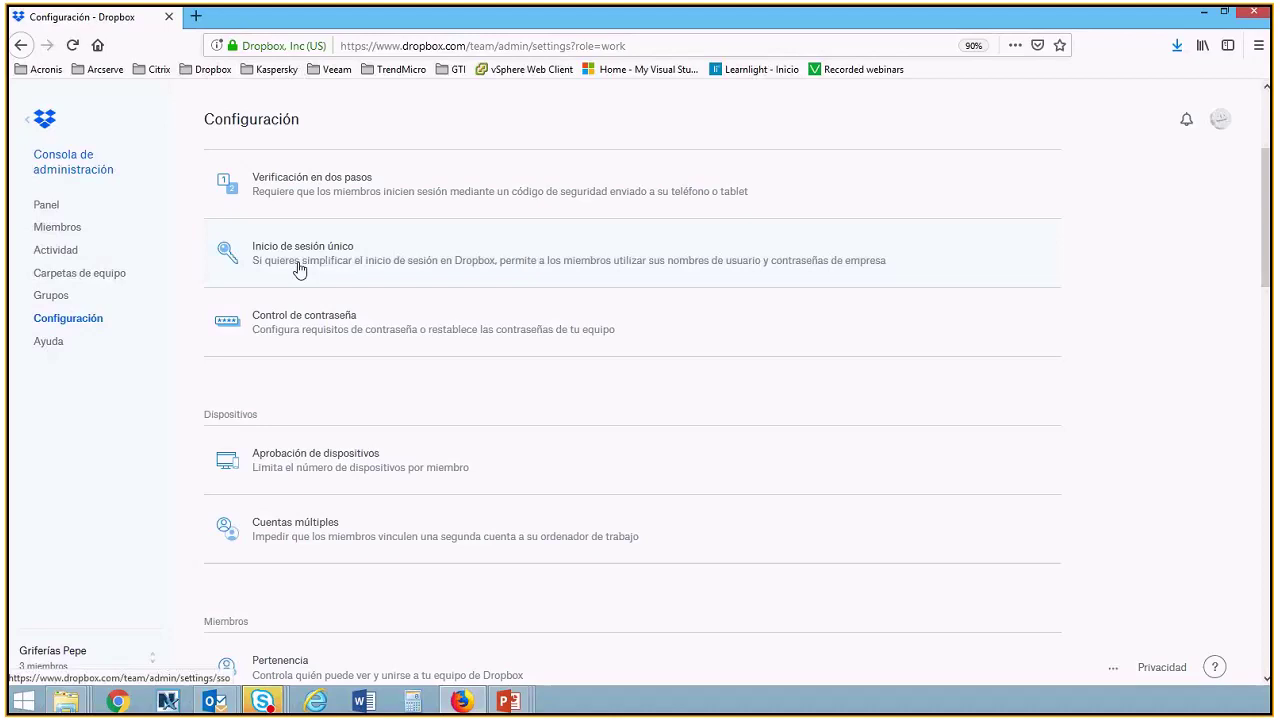
pyautogui.scroll(-2, 347, 285)
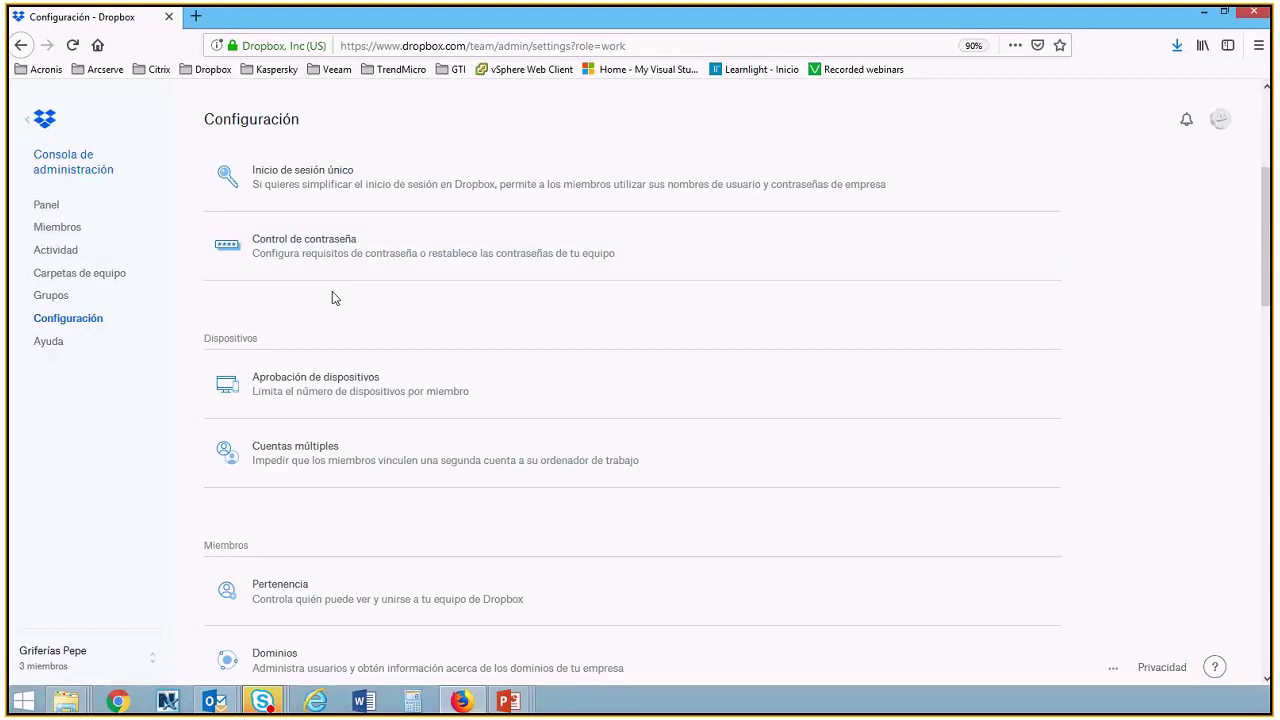
pyautogui.scroll(-2, 370, 360)
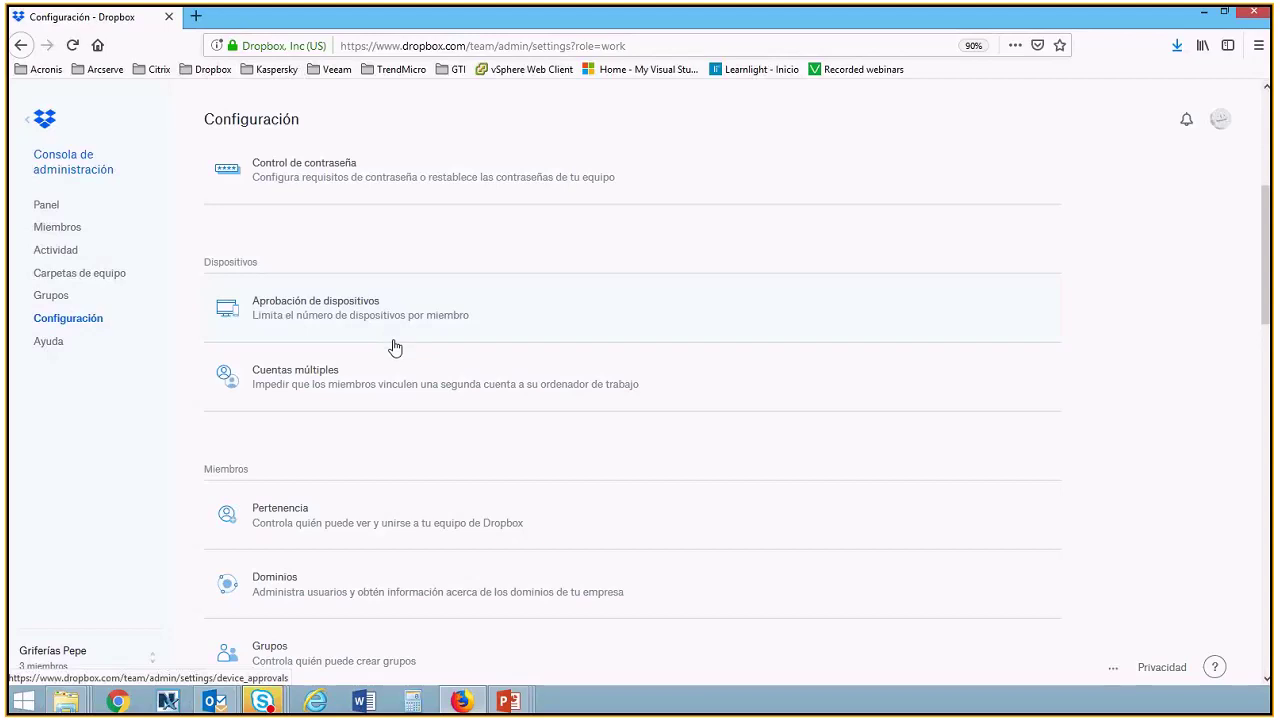
# Check the membership approval setting in the members section and return to the settings list
pyautogui.scroll(-3, 395, 347)
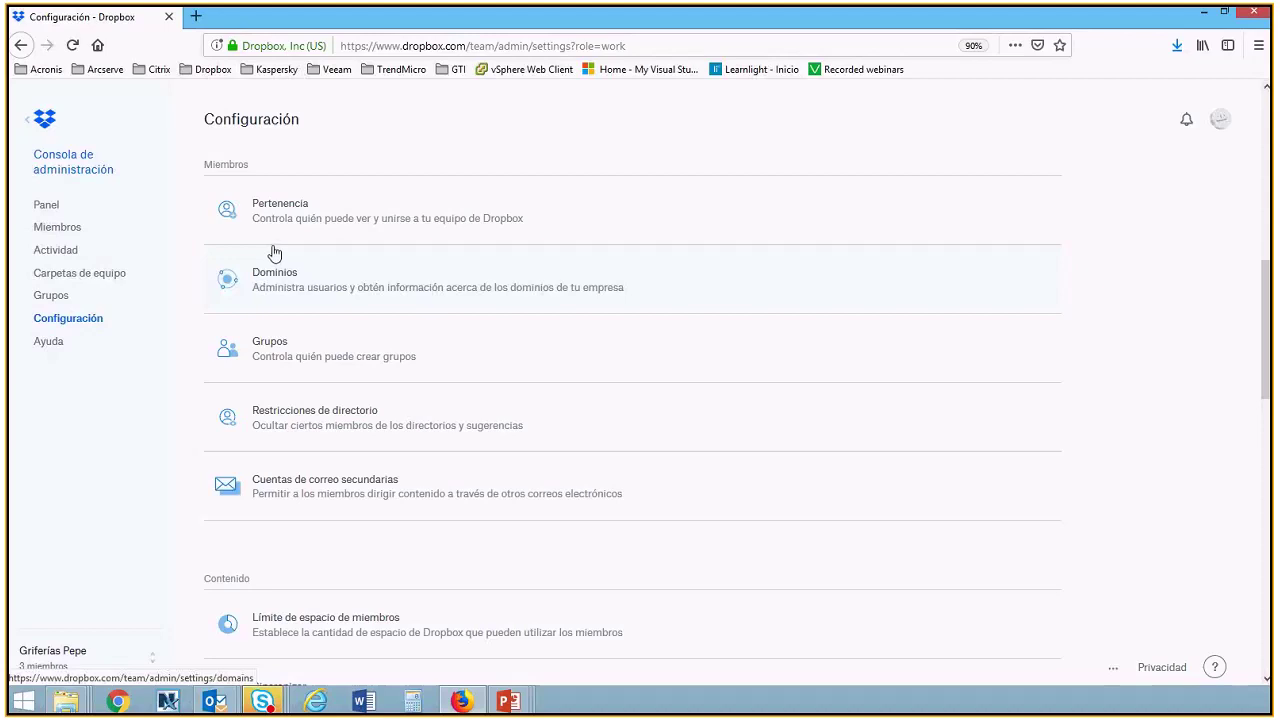
pyautogui.click(378, 233)
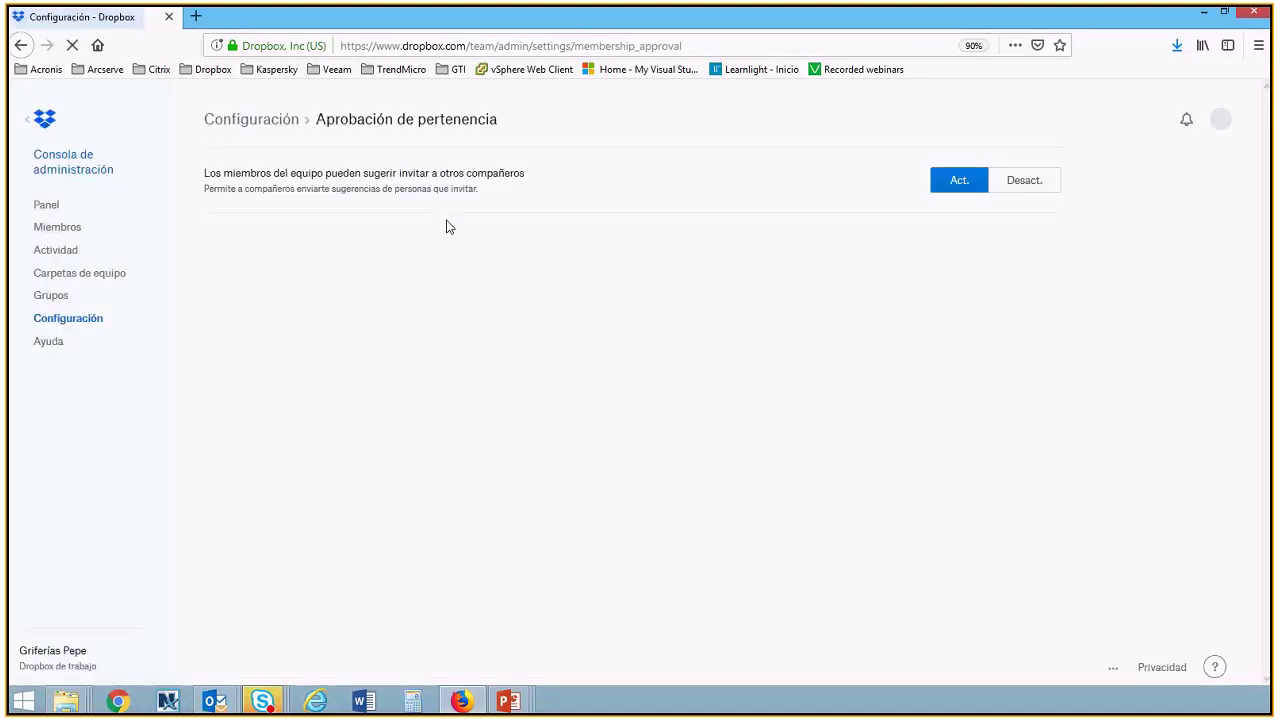
pyautogui.click(21, 45)
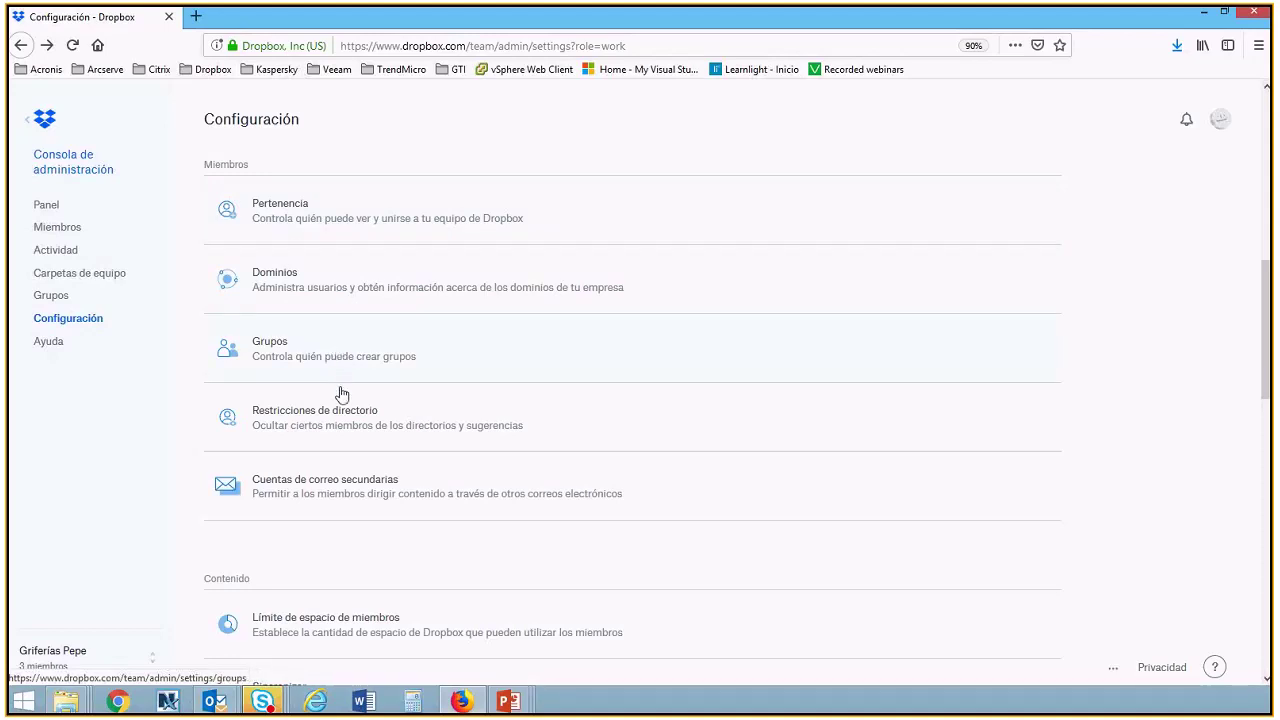
# Review the remaining member settings and the content settings, from the member space limit to viewer information
pyautogui.scroll(-3, 335, 379)
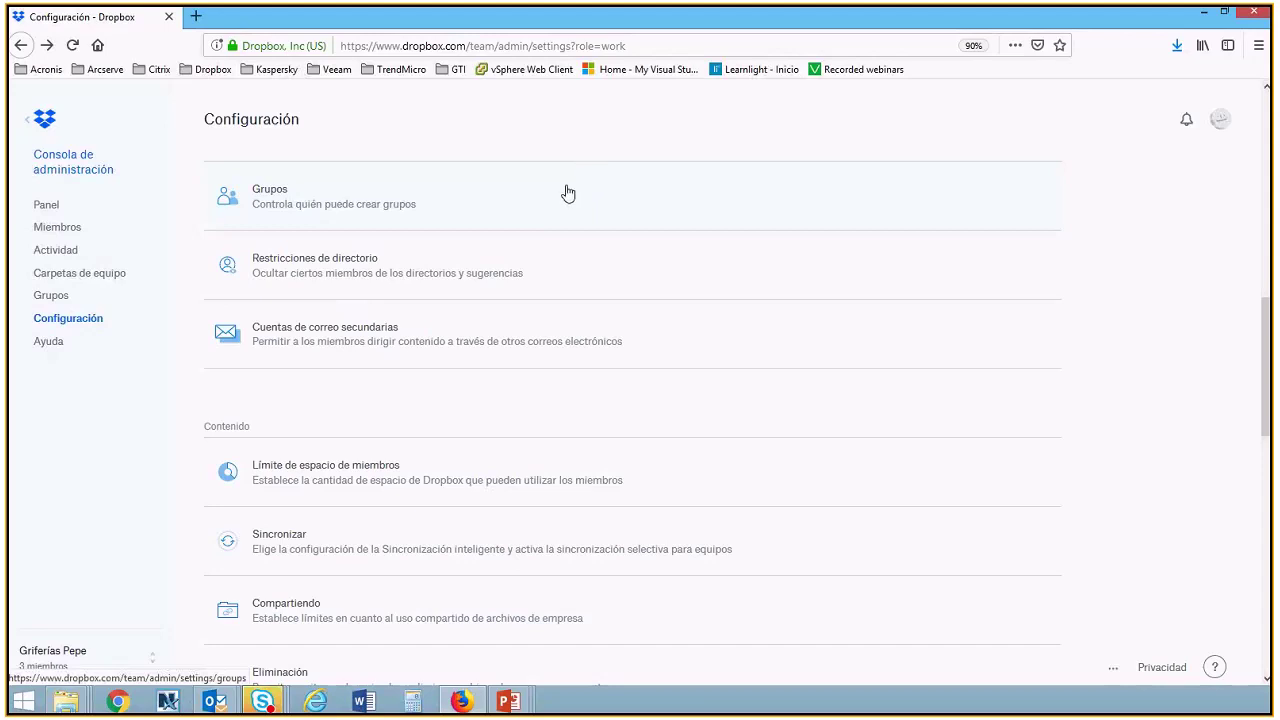
pyautogui.scroll(-2, 568, 200)
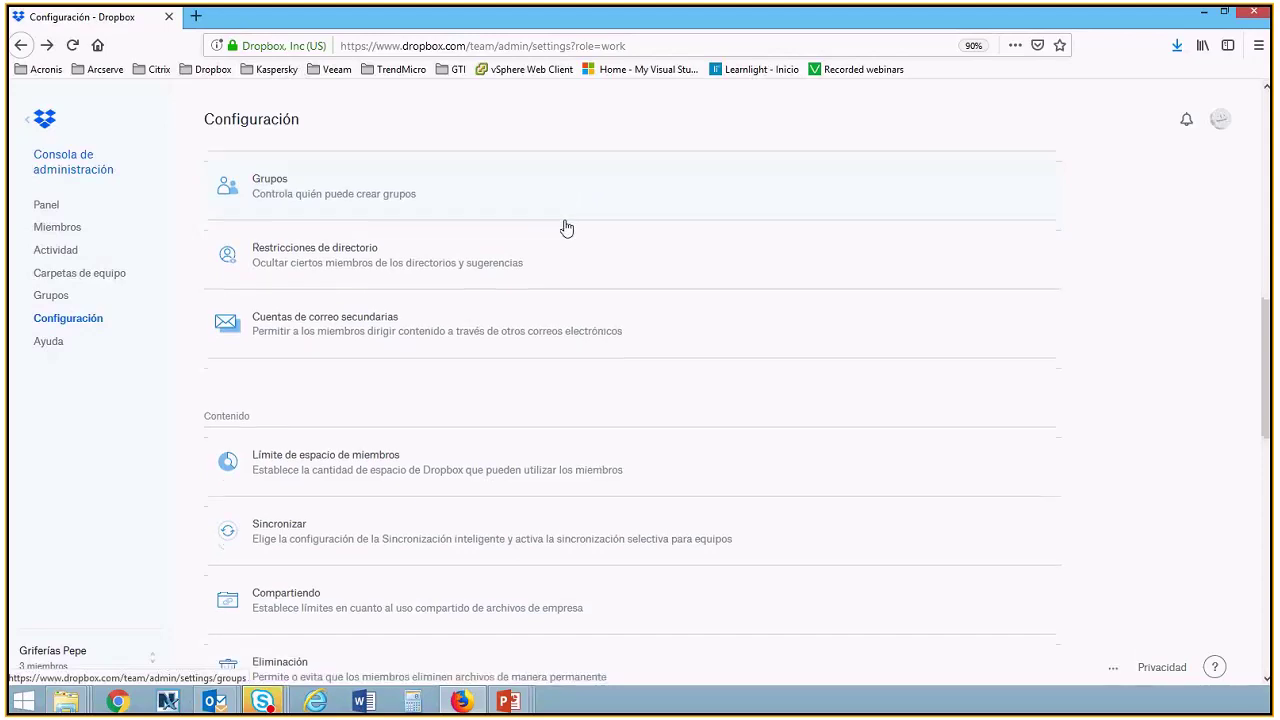
pyautogui.scroll(-4, 568, 218)
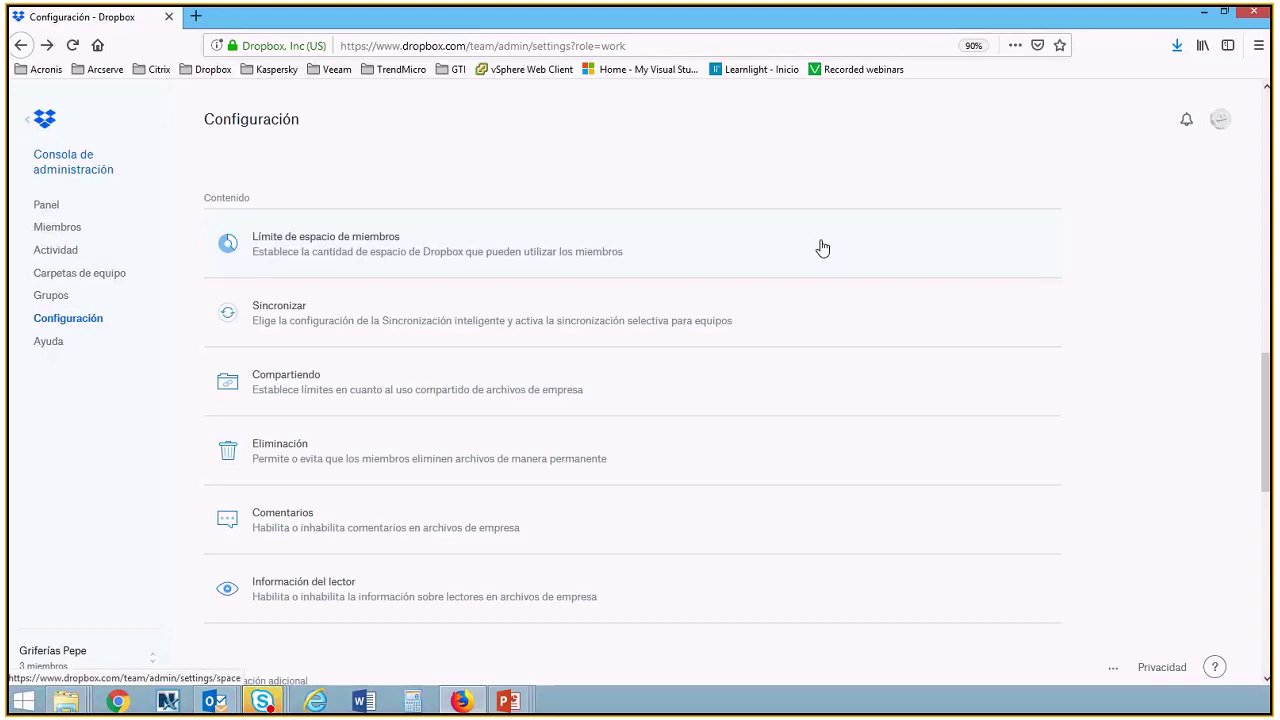
pyautogui.scroll(-2, 822, 248)
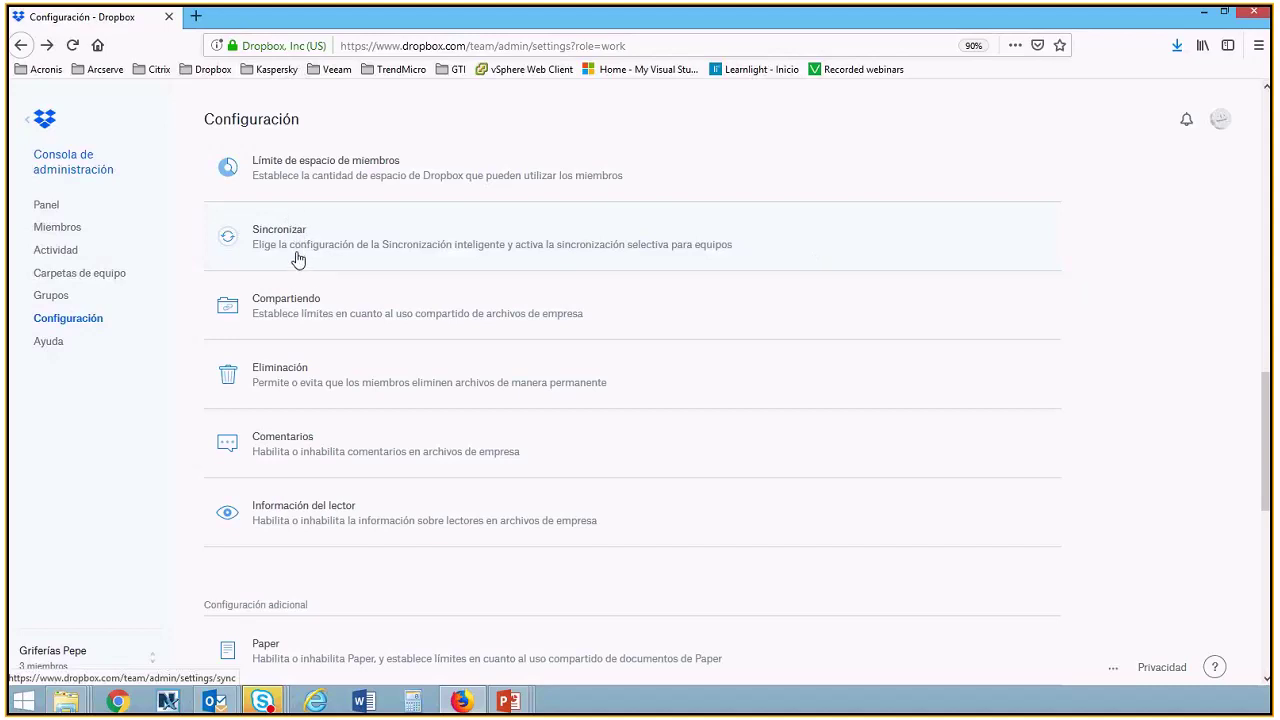
pyautogui.scroll(-1, 345, 241)
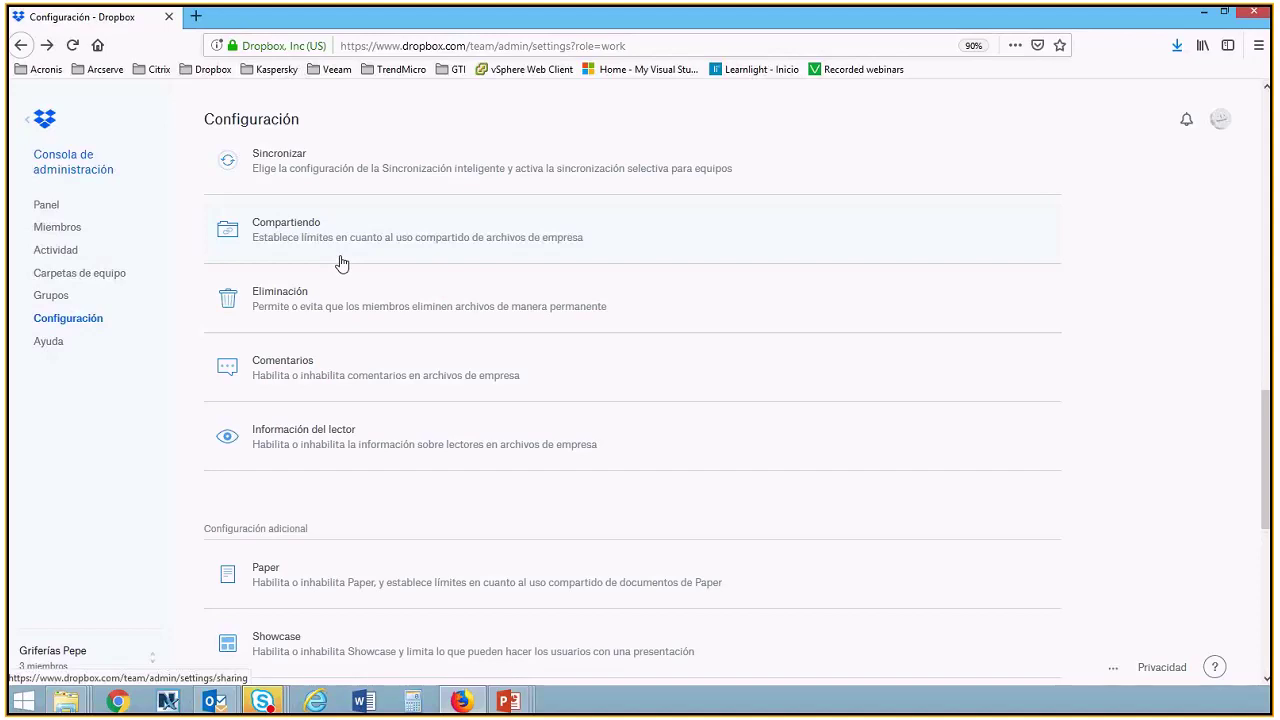
pyautogui.scroll(-1, 340, 263)
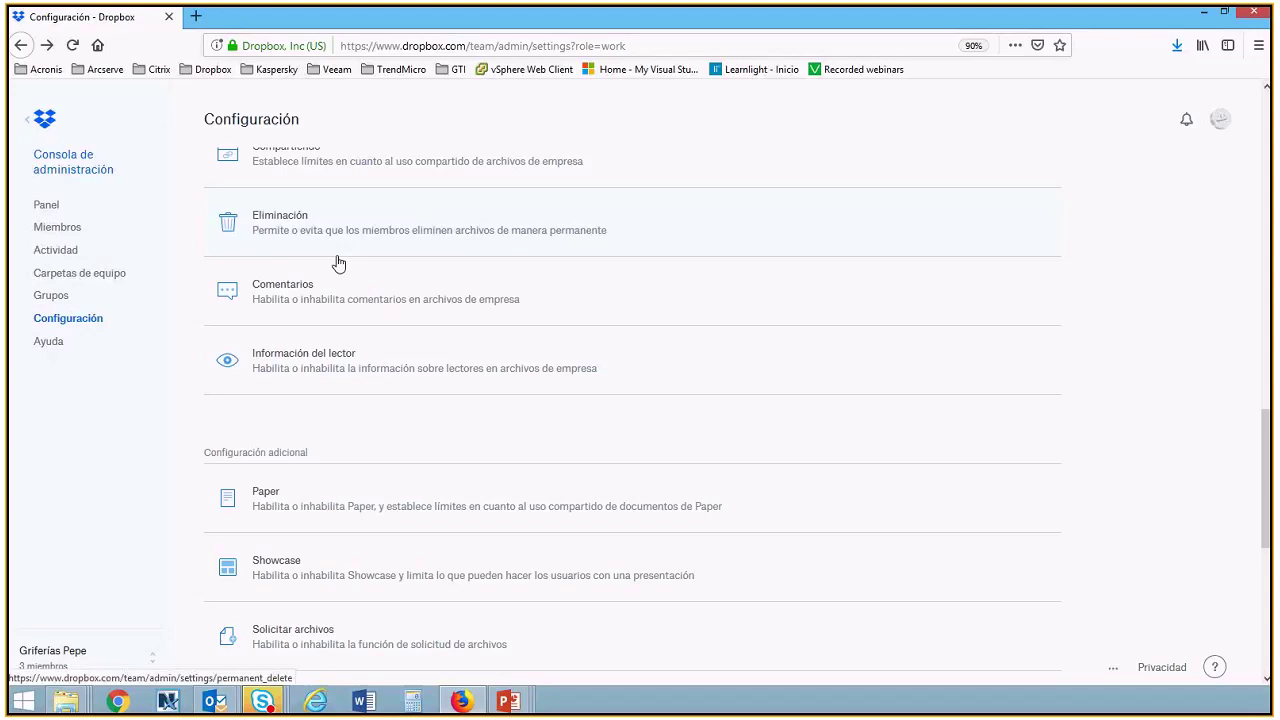
pyautogui.scroll(-3, 362, 240)
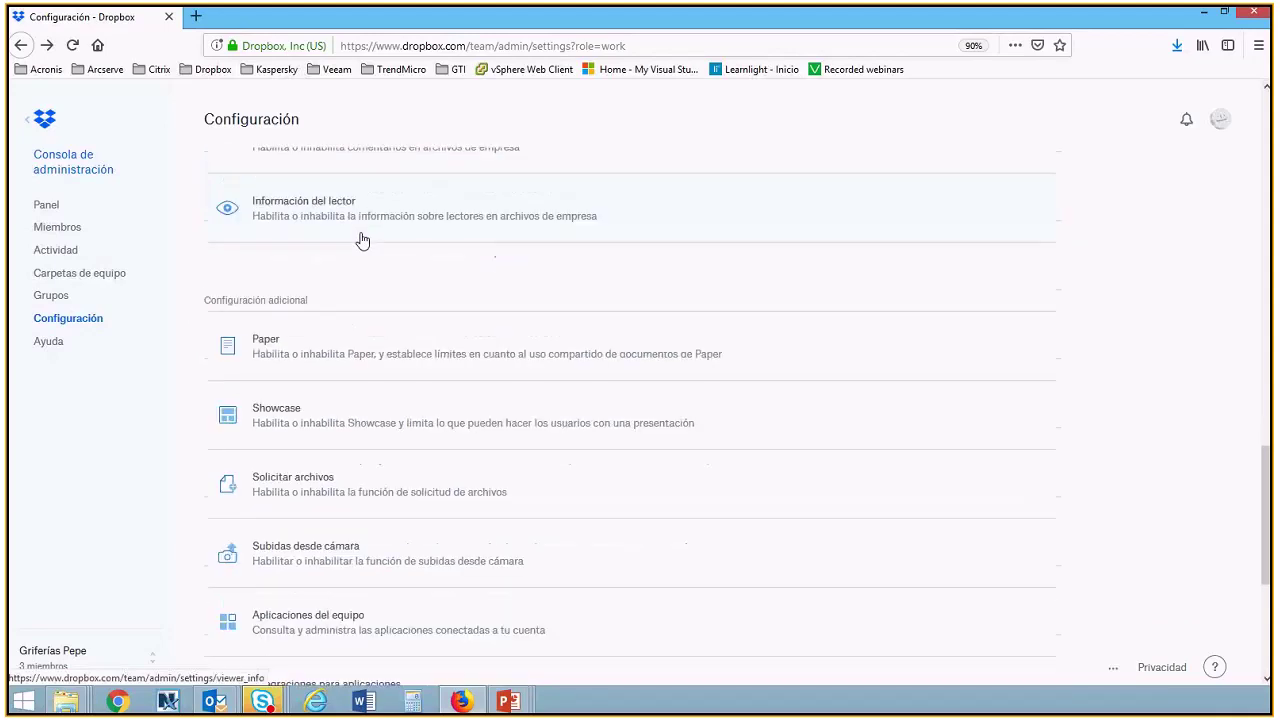
pyautogui.scroll(1, 345, 225)
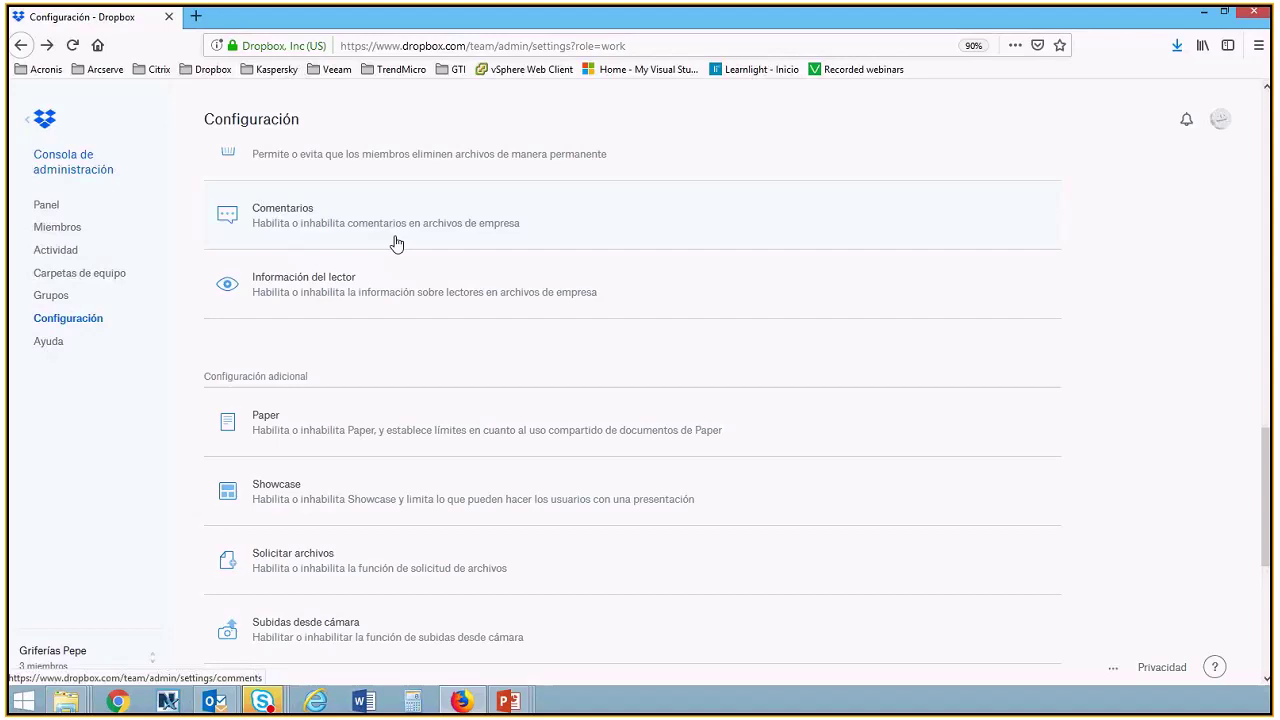
pyautogui.scroll(-2, 392, 250)
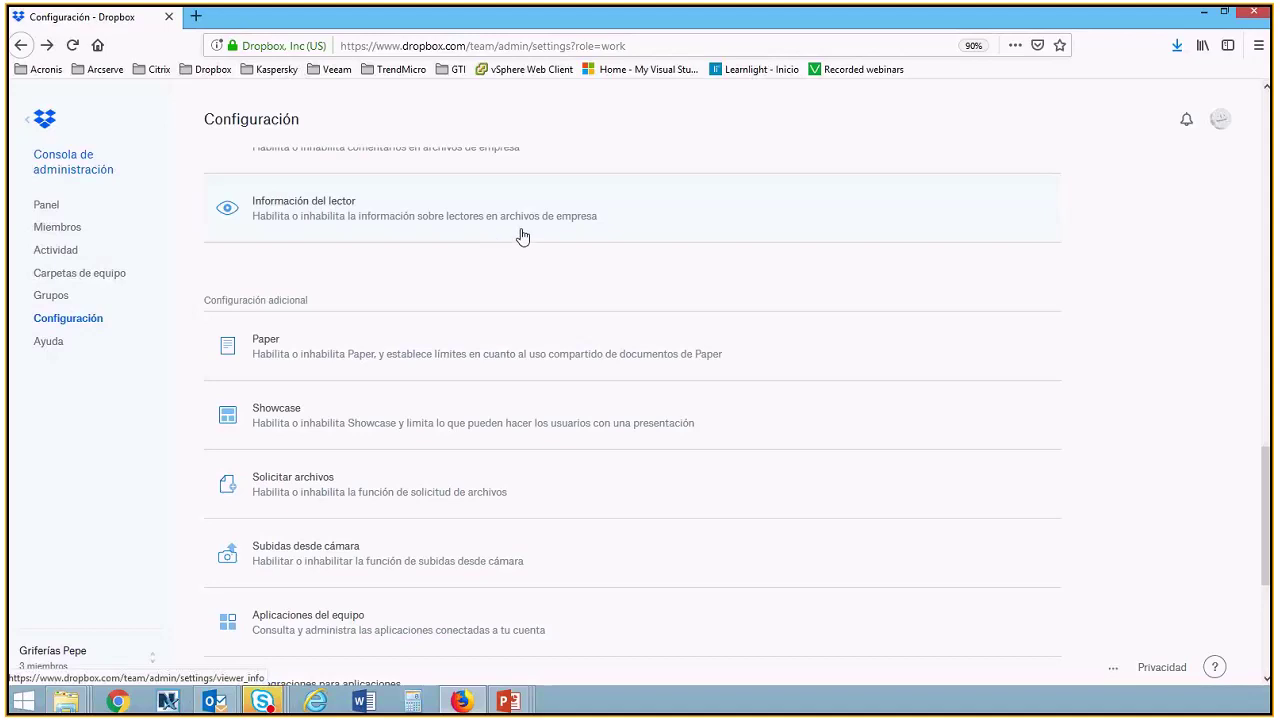
# Review the additional settings, from Paper and Showcase to web session control and the Microsoft Office add-in
pyautogui.scroll(-1, 530, 236)
pyautogui.scroll(-1, 400, 270)
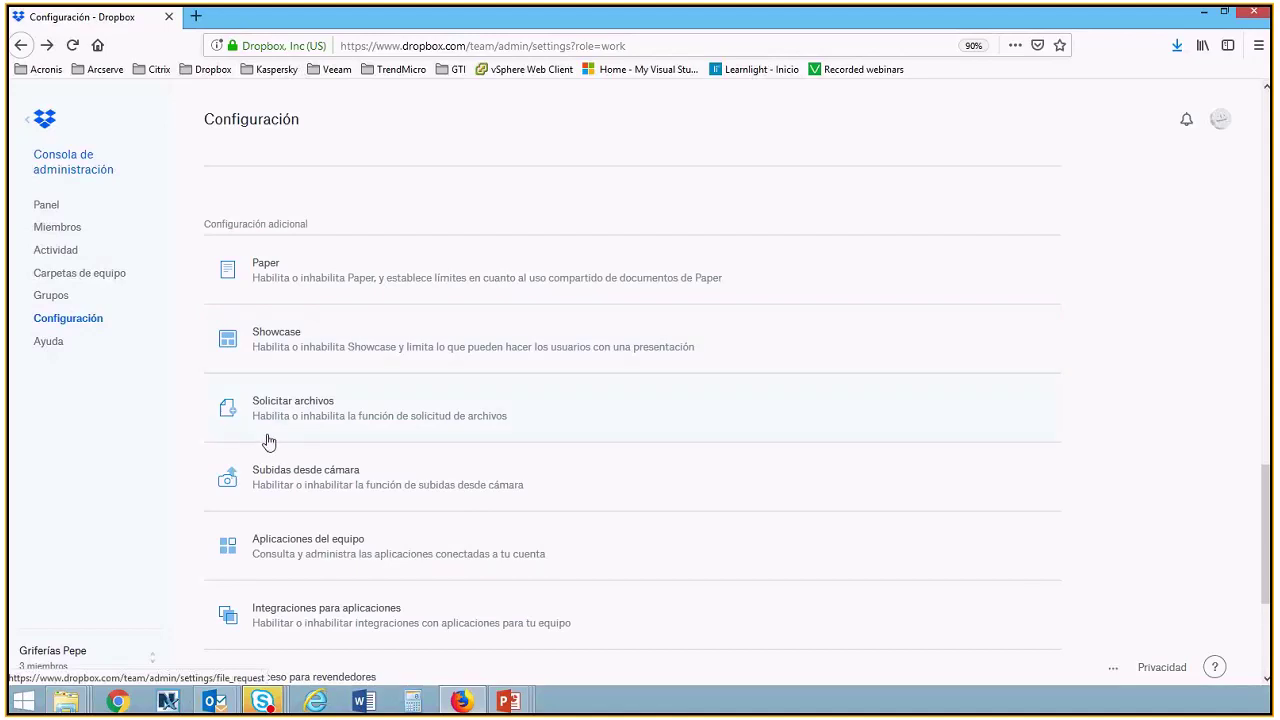
pyautogui.scroll(-1, 273, 441)
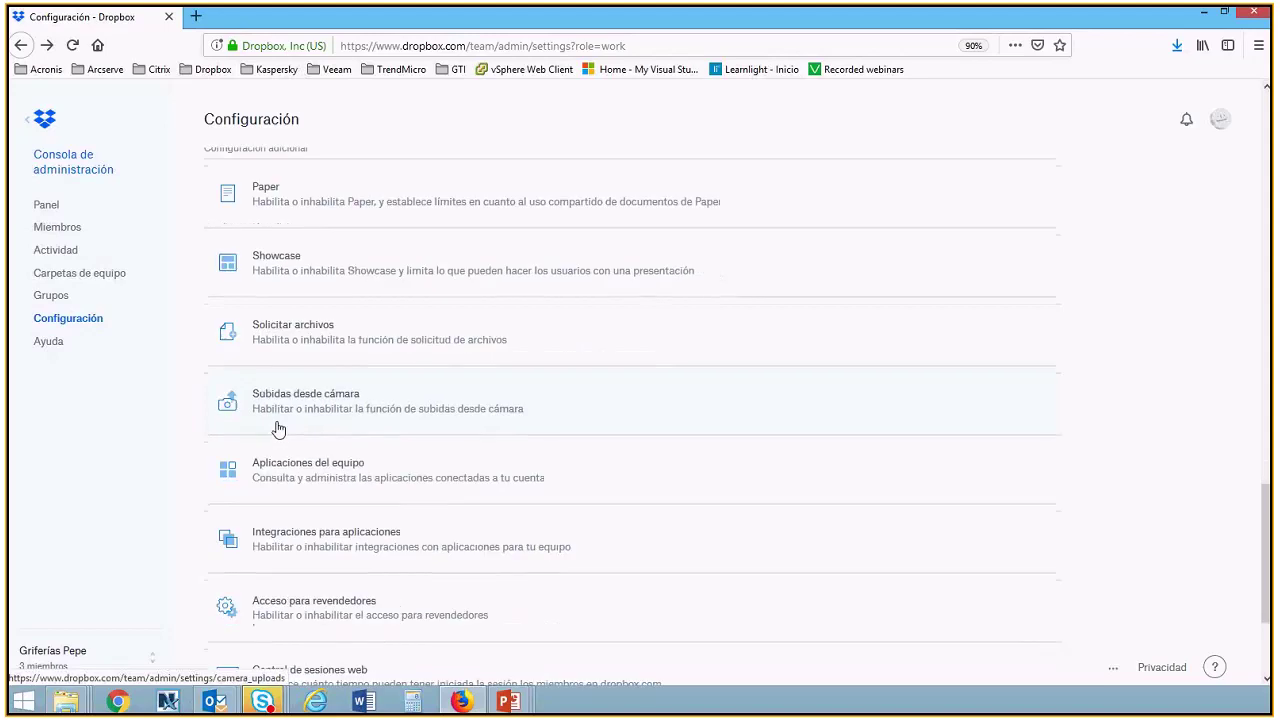
pyautogui.scroll(-1, 278, 372)
pyautogui.scroll(-1, 278, 372)
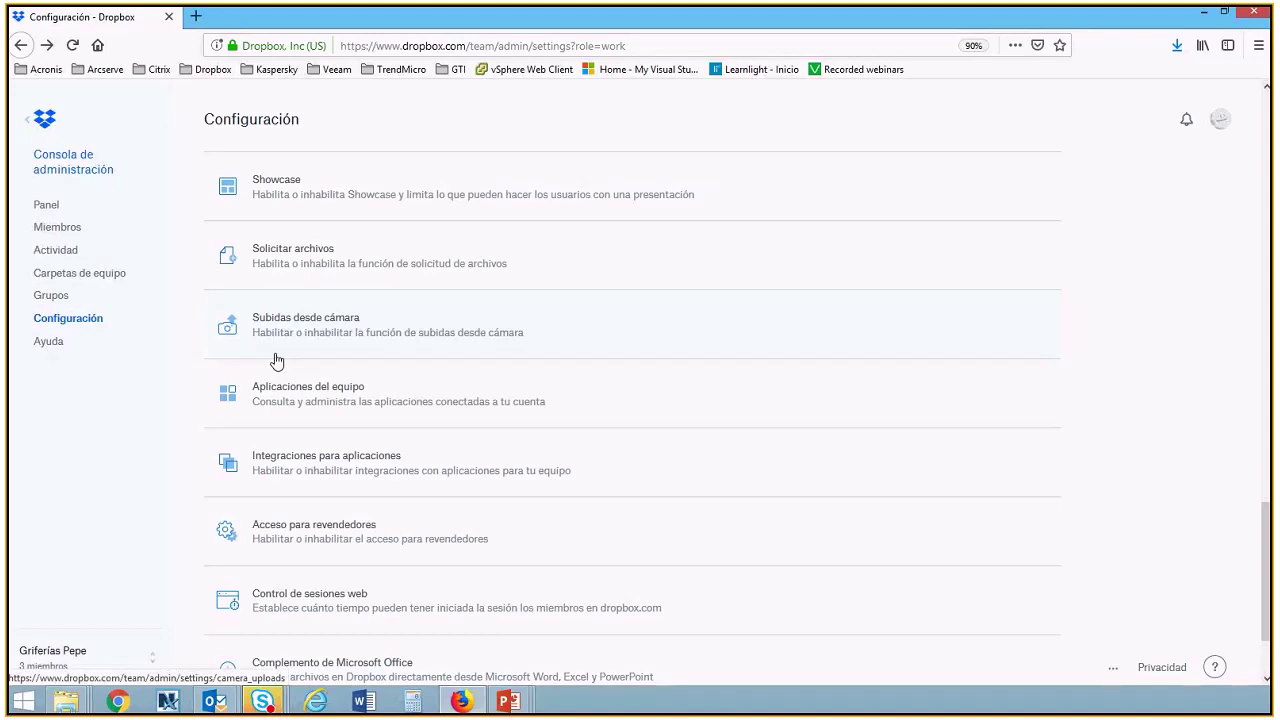
pyautogui.scroll(-2, 290, 355)
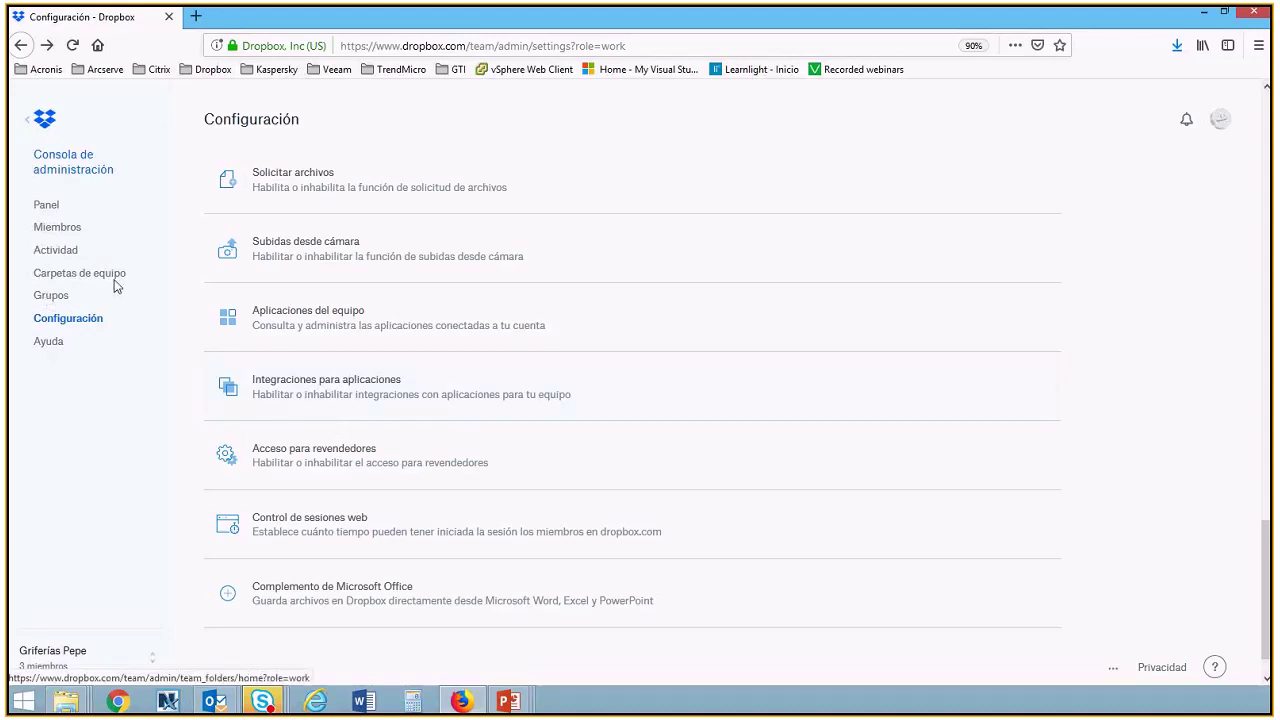
pyautogui.scroll(-1, 190, 365)
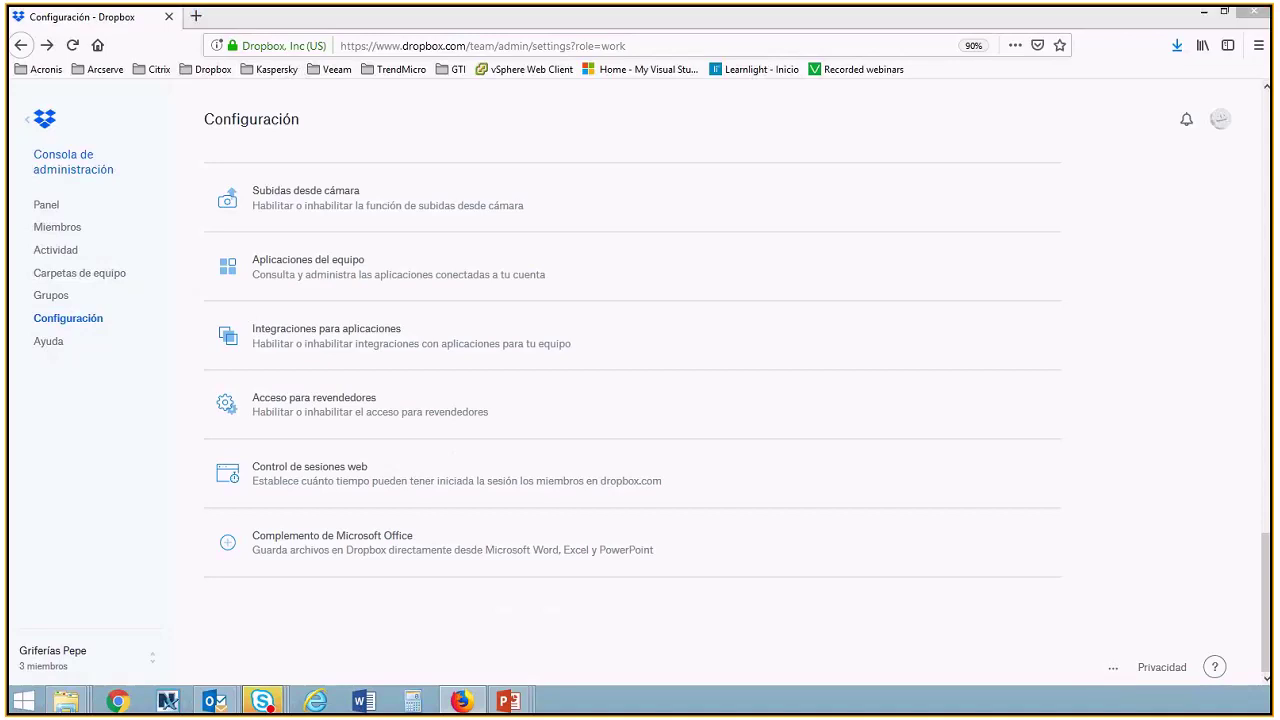
# Switch to the PowerPoint slide show and advance from the Demo slide to the one on assigning Dropbox in the platform
pyautogui.hotkey('shift', 'F5')
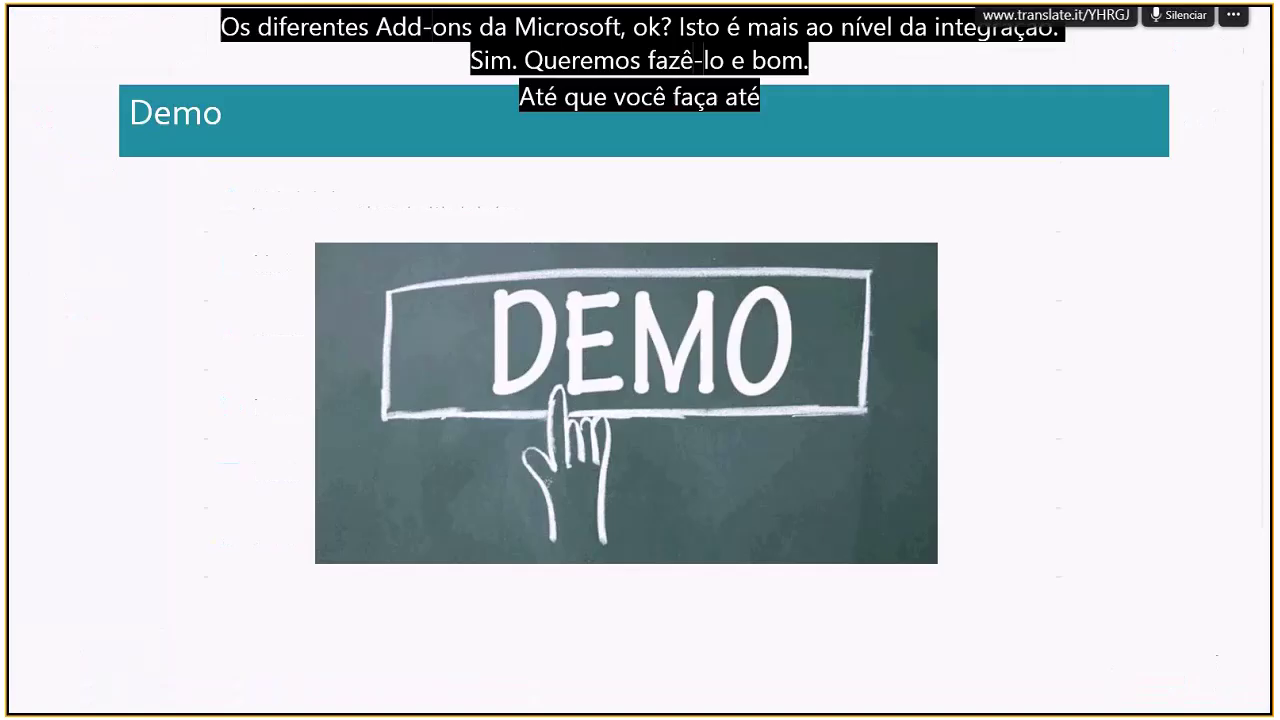
pyautogui.click(837, 562)
pyautogui.click(835, 557)
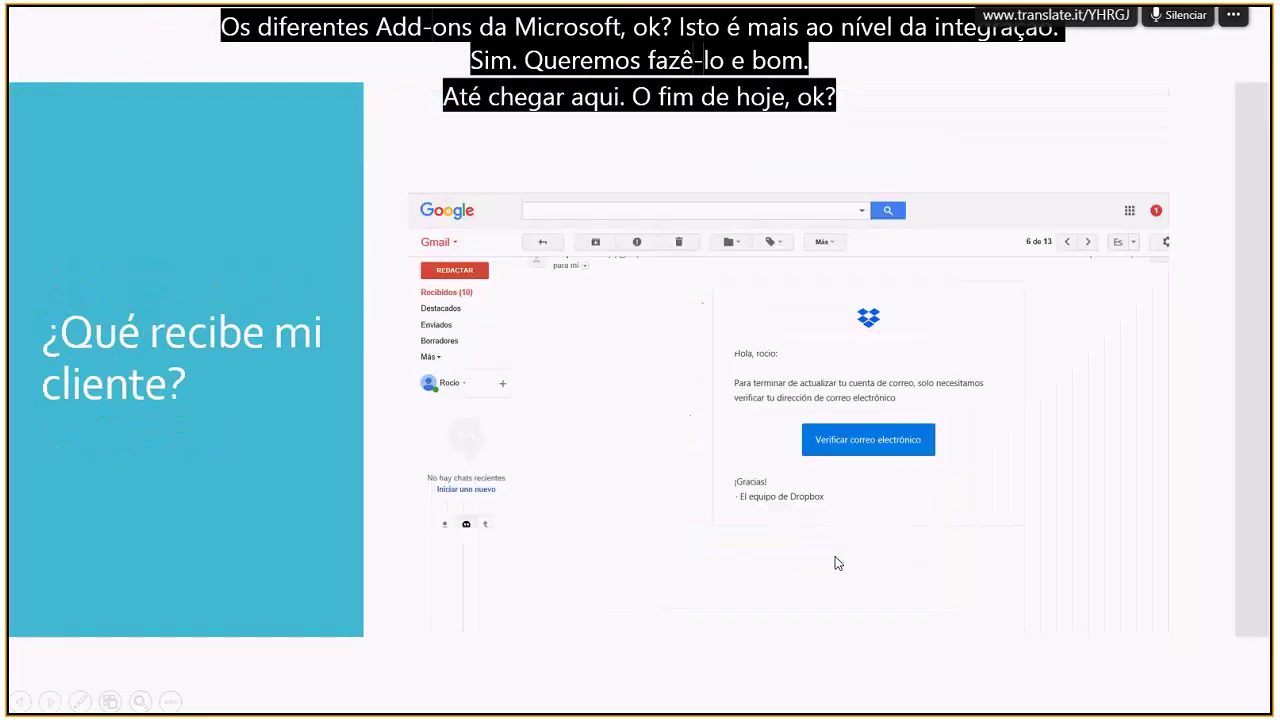
pyautogui.press('Left')
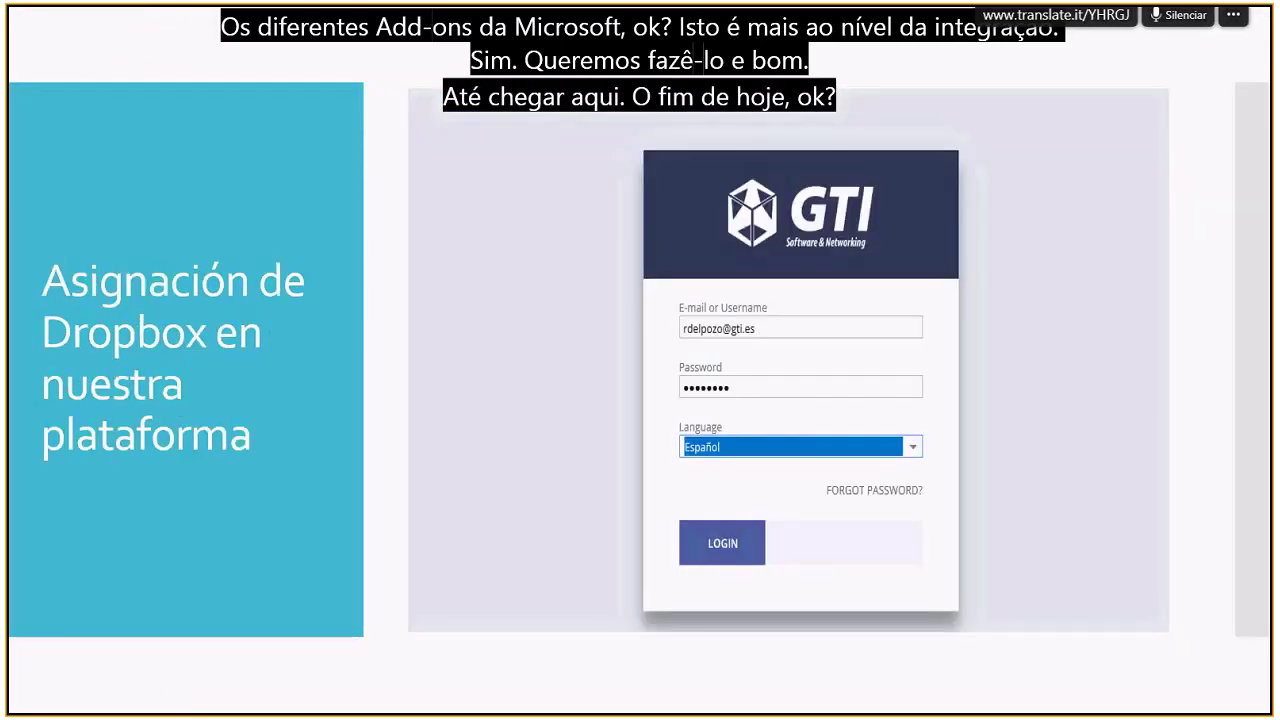